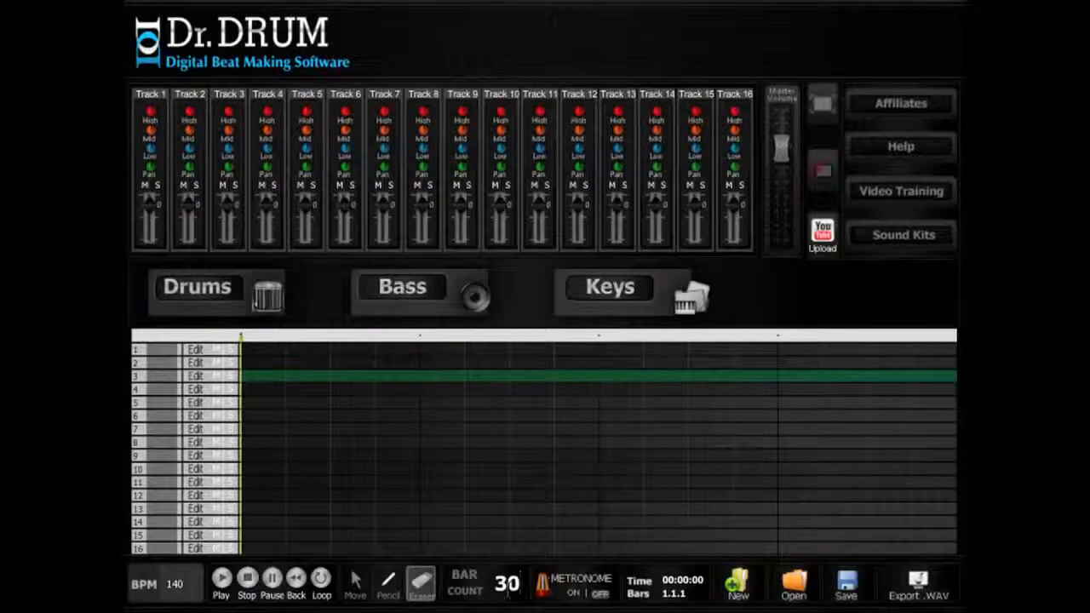
# - Set the bar count to 30, and draw a four-bar clip on track 10 starting at bar 1
pyautogui.press('Return')
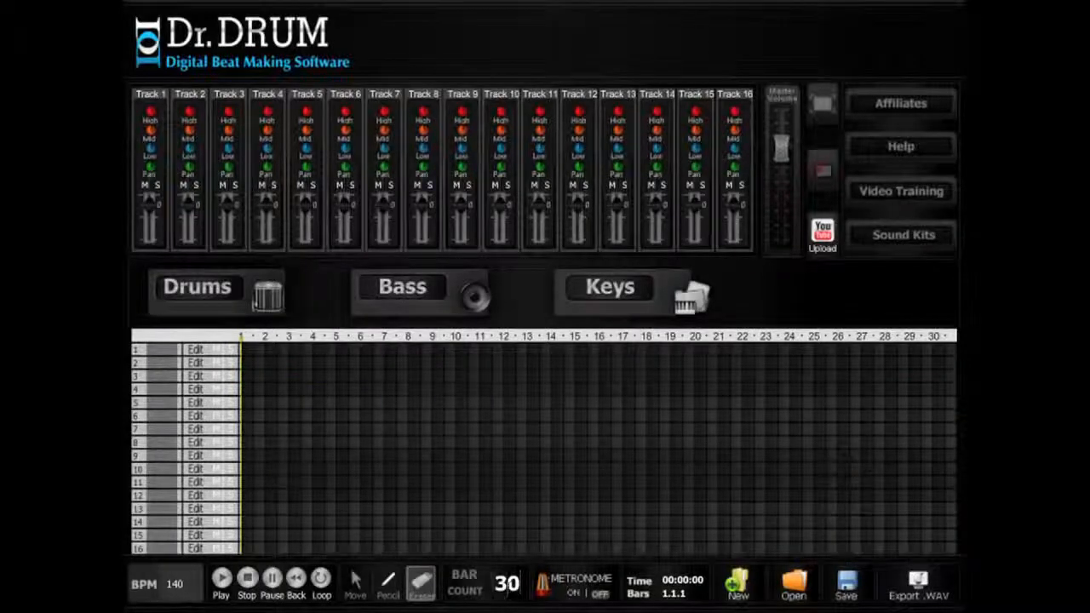
pyautogui.click(390, 584)
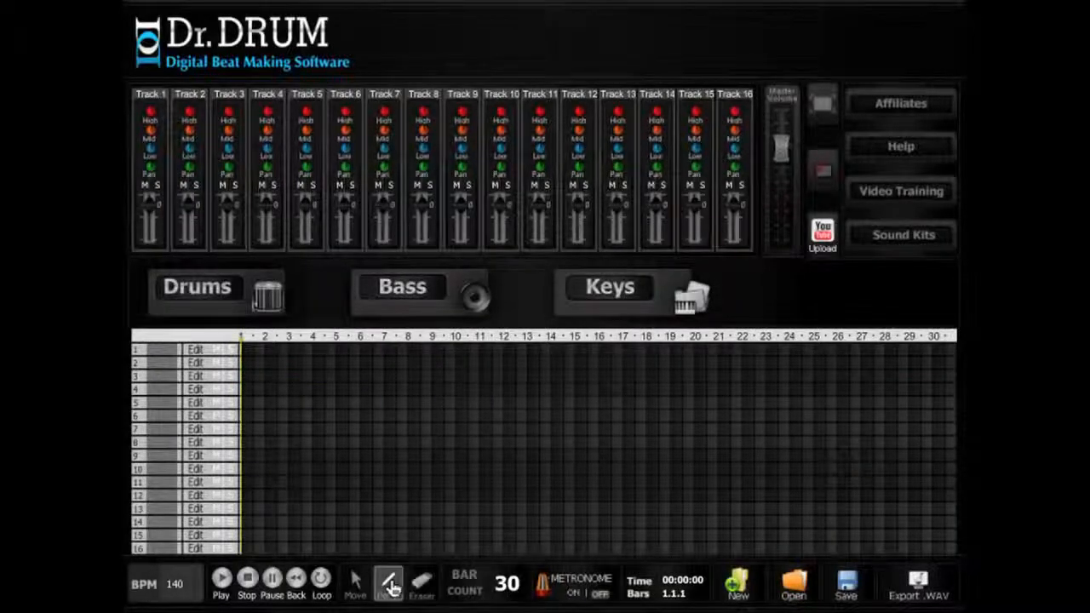
pyautogui.click(252, 470)
pyautogui.moveTo(290, 470); pyautogui.dragTo(363, 488)
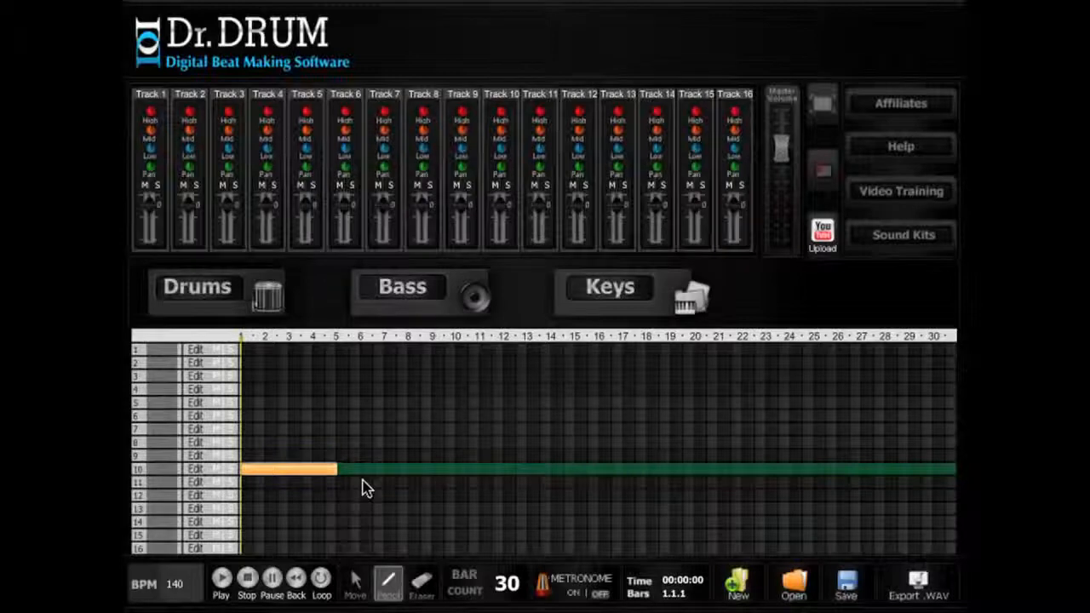
pyautogui.click(221, 579)
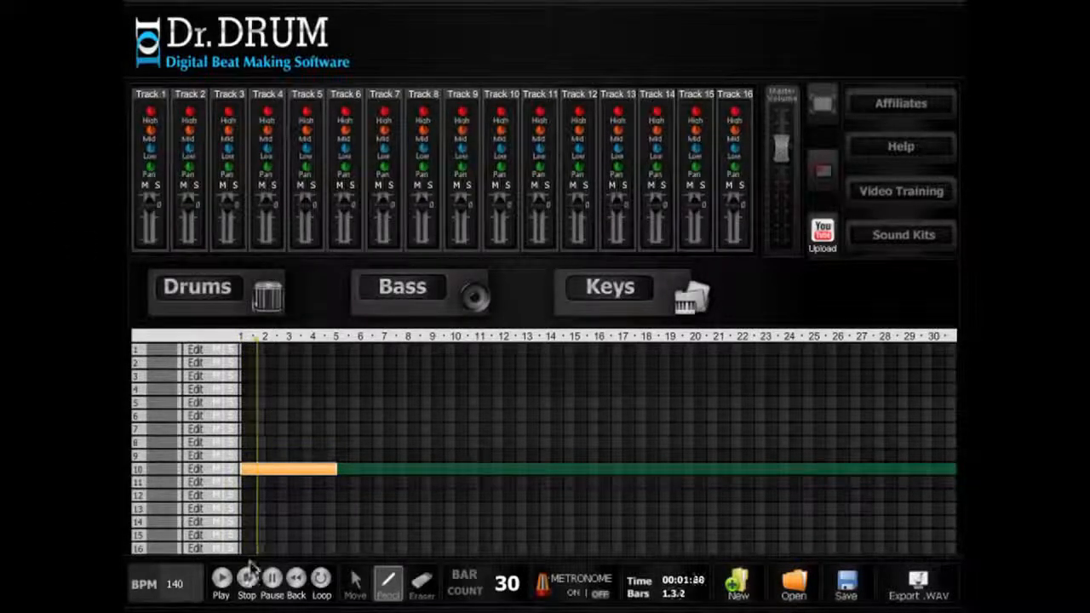
# - Fill the track 10 clip with a Dubstep 3 drum kit pattern that has kick 1 on every beat of its four bars, and play it
pyautogui.doubleClick(254, 479)
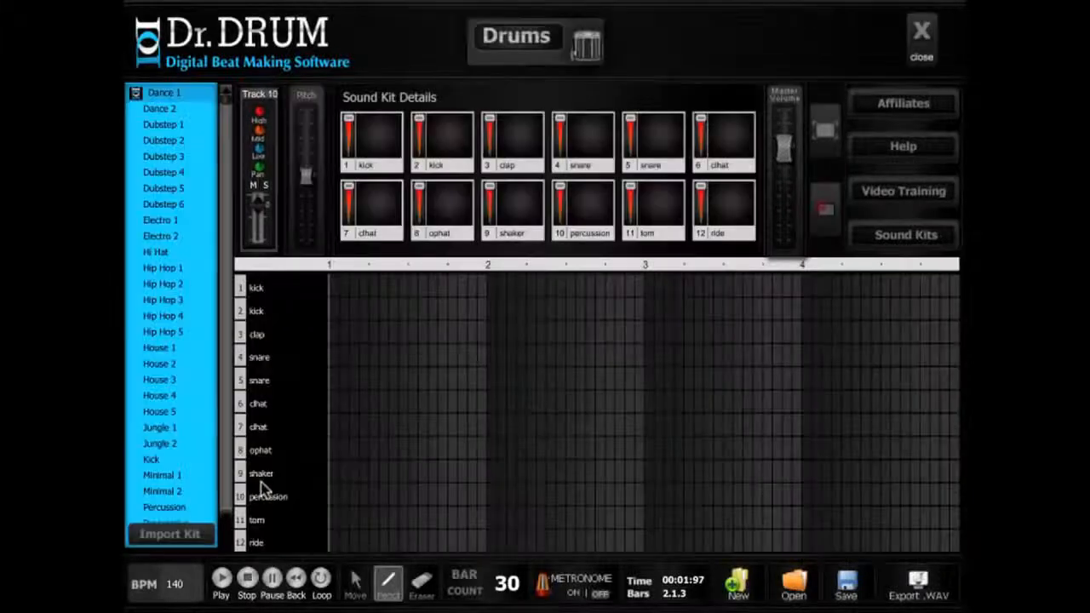
pyautogui.click(334, 287)
pyautogui.click(172, 159)
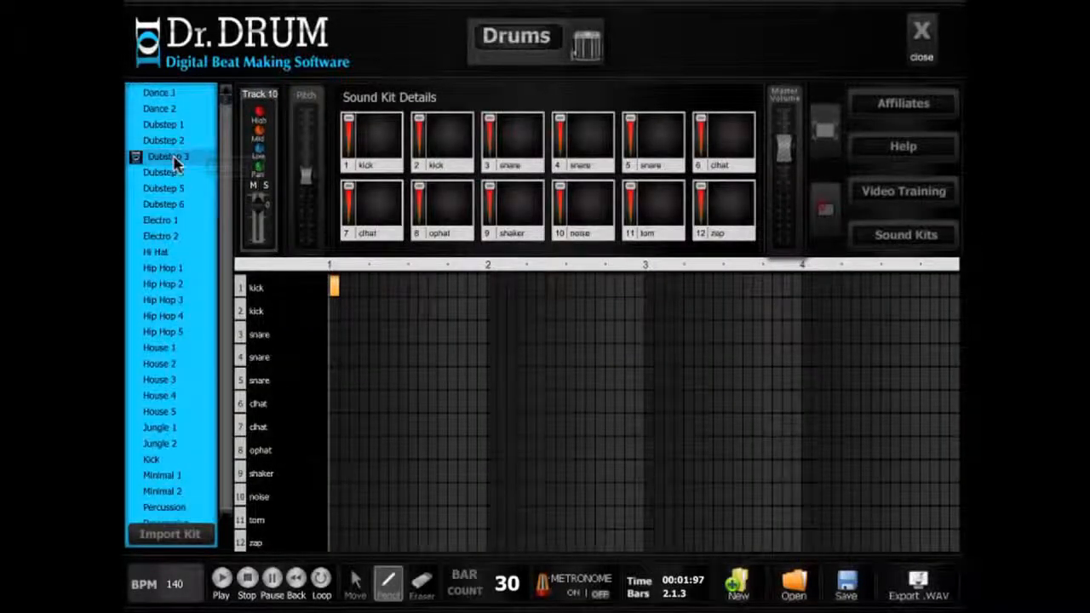
pyautogui.click(373, 287)
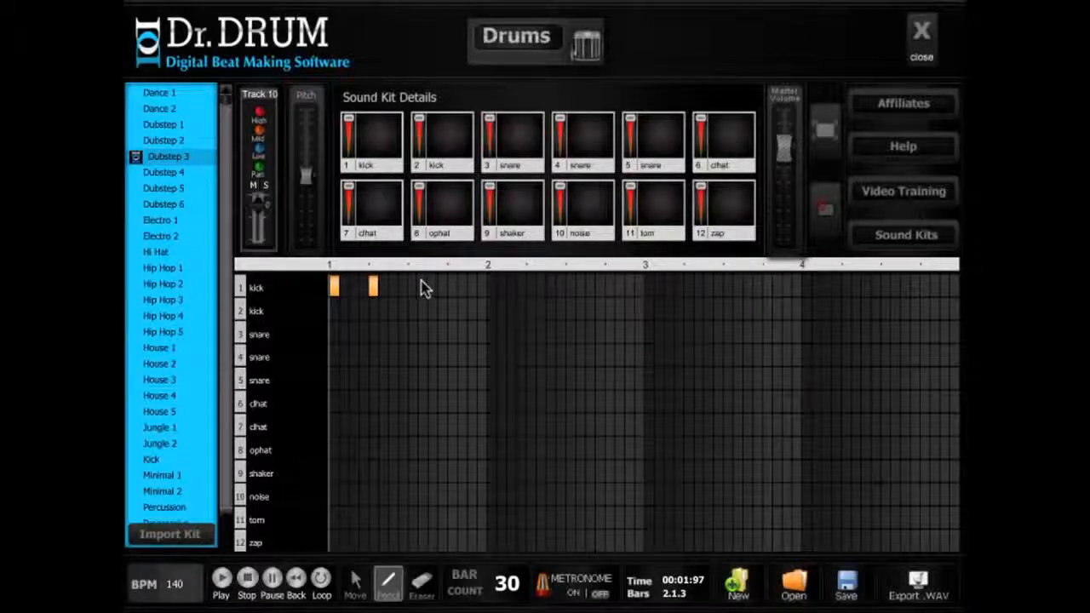
pyautogui.click(412, 287)
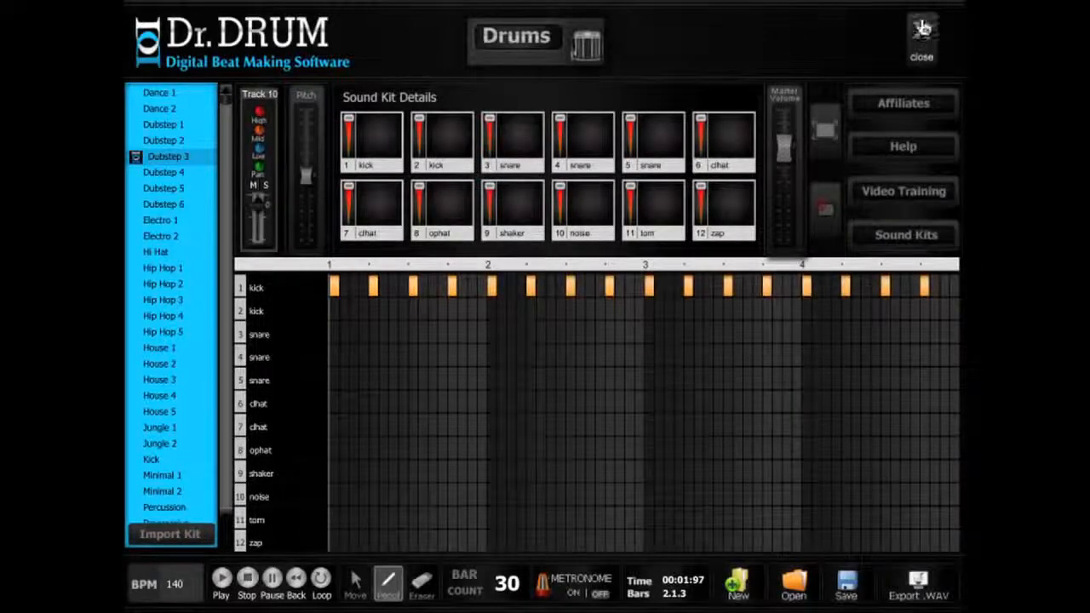
pyautogui.click(922, 29)
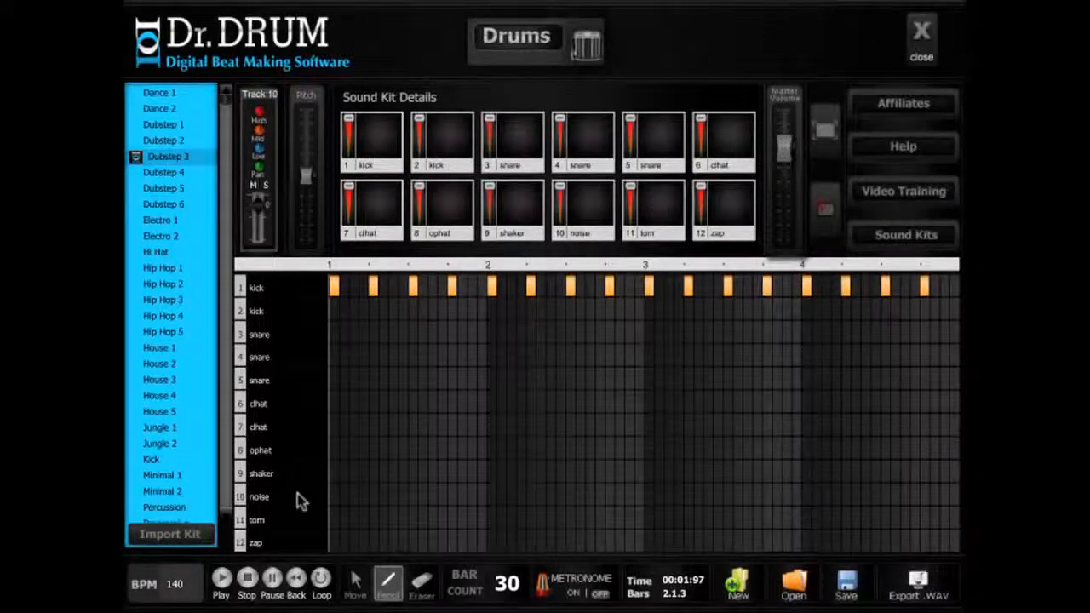
pyautogui.click(221, 579)
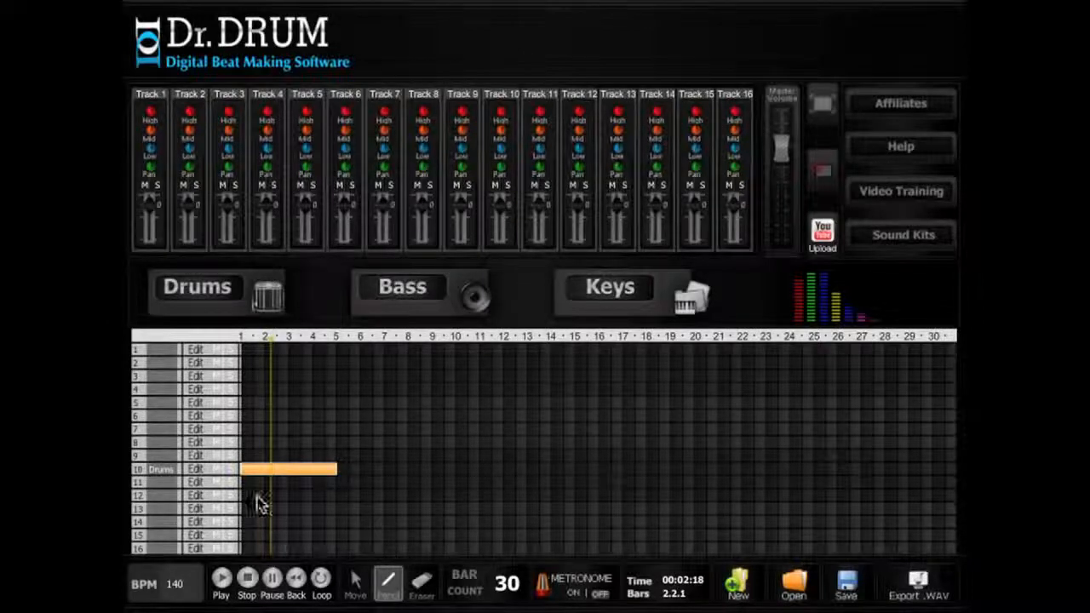
# - Draw a two-bar drum clip on track 11 at bar 1, using the Hip Hop 5 kit with closed-hat notes on row 6
pyautogui.moveTo(248, 491); pyautogui.dragTo(307, 489)
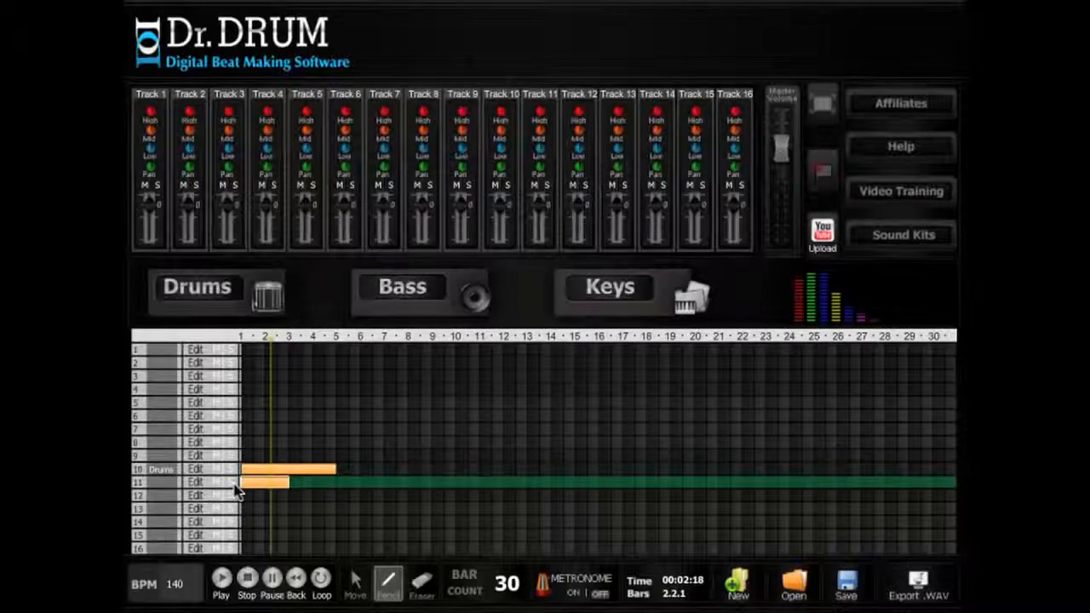
pyautogui.click(260, 307)
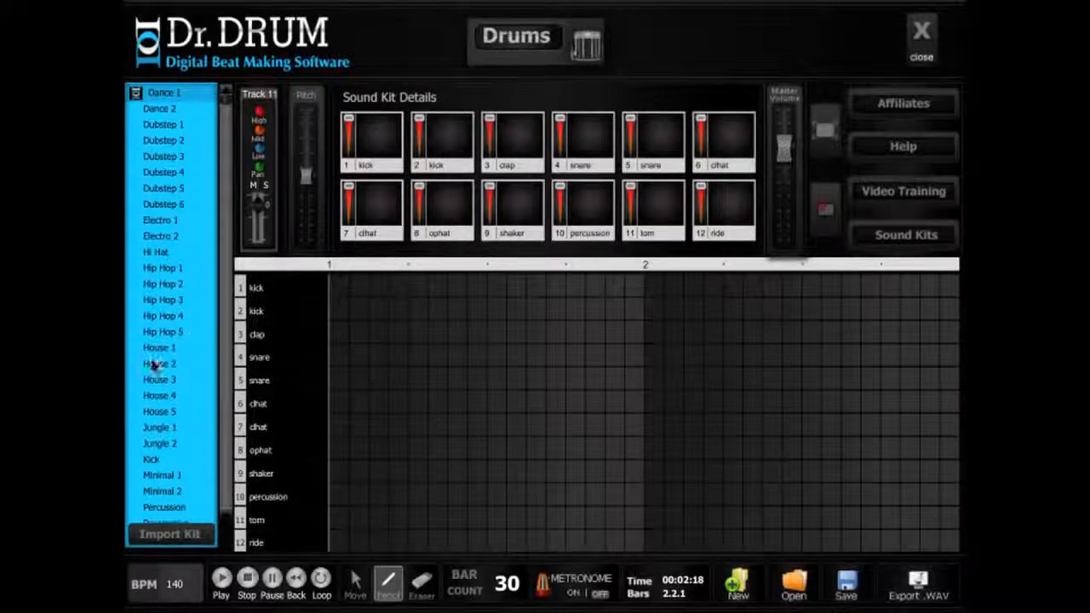
pyautogui.click(164, 332)
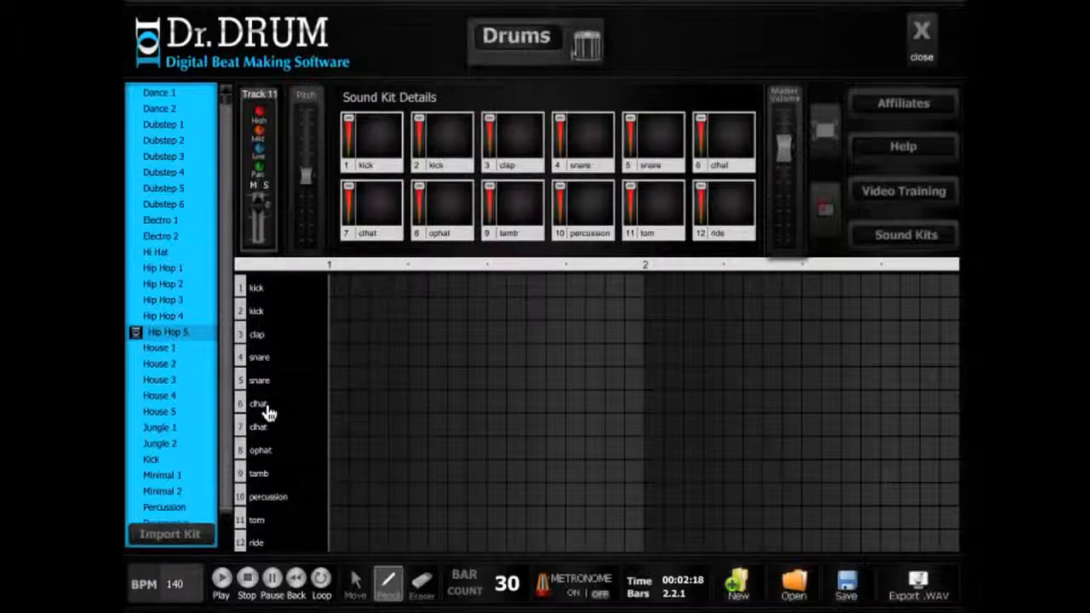
pyautogui.moveTo(375, 405); pyautogui.dragTo(578, 406)
pyautogui.click(538, 404)
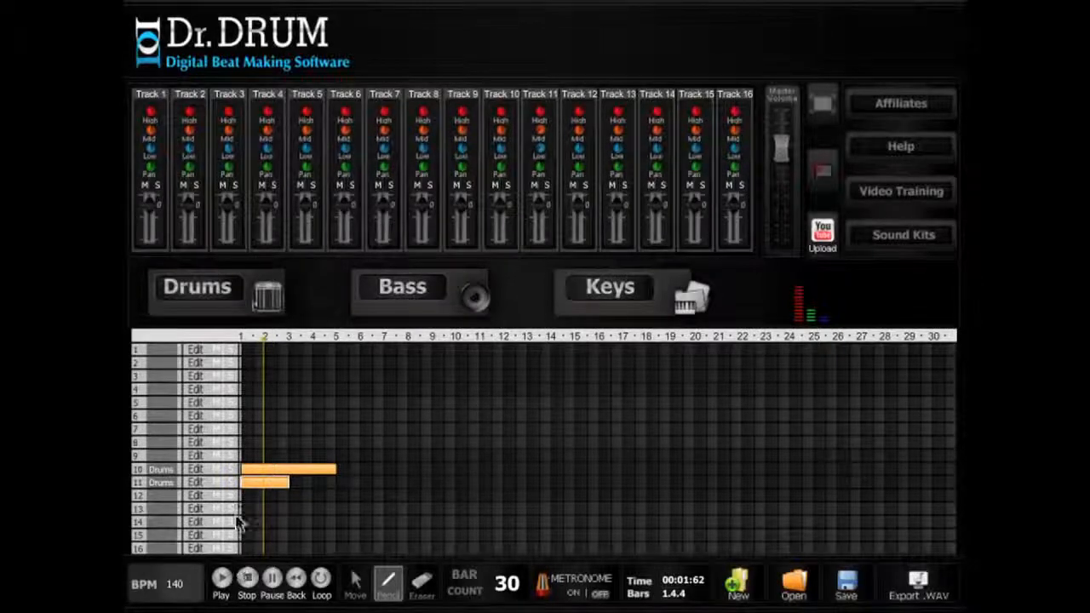
# - Duplicate the track 11 clip into bars 3 and 4, and lower track 11's volume while playing the beat
pyautogui.click(356, 584)
pyautogui.moveTo(259, 482); pyautogui.dragTo(300, 484)
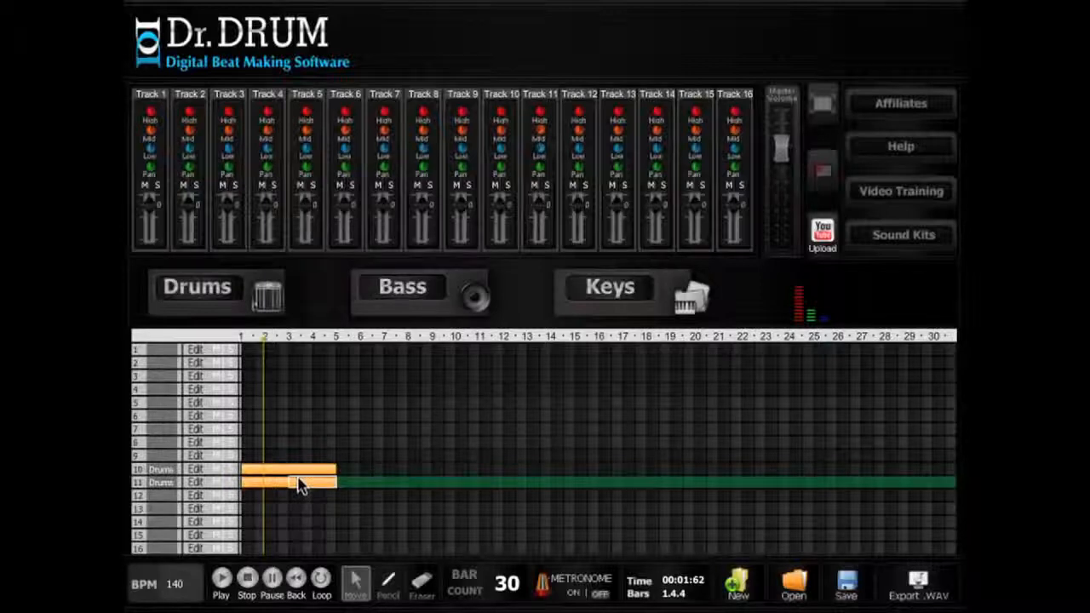
pyautogui.click(224, 581)
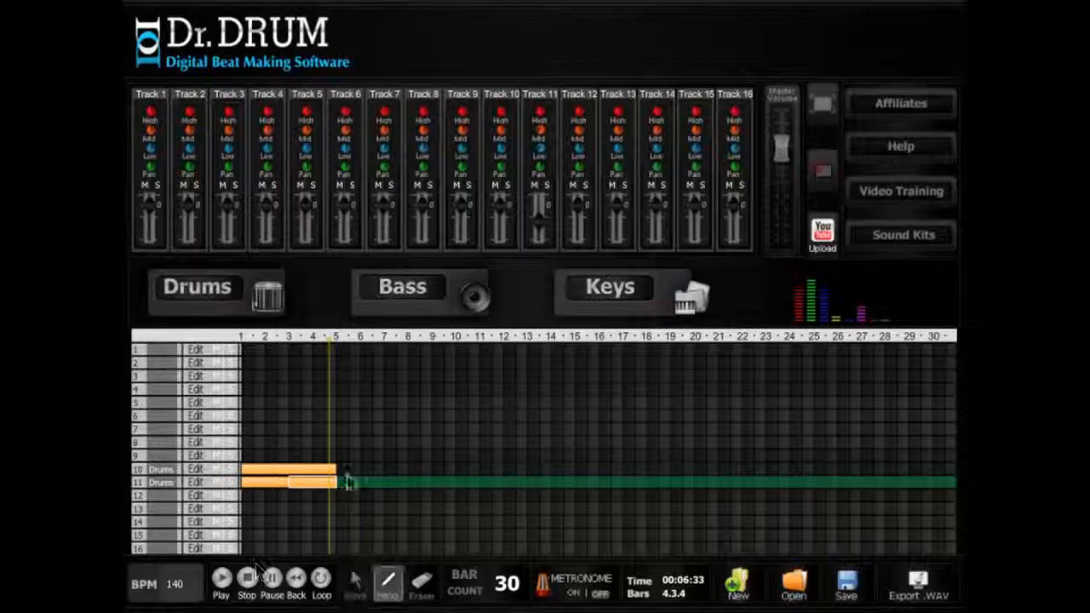
# - Select all clips on tracks 10 and 11 and paste a copy of them into bars 5 to 8
pyautogui.click(308, 471)
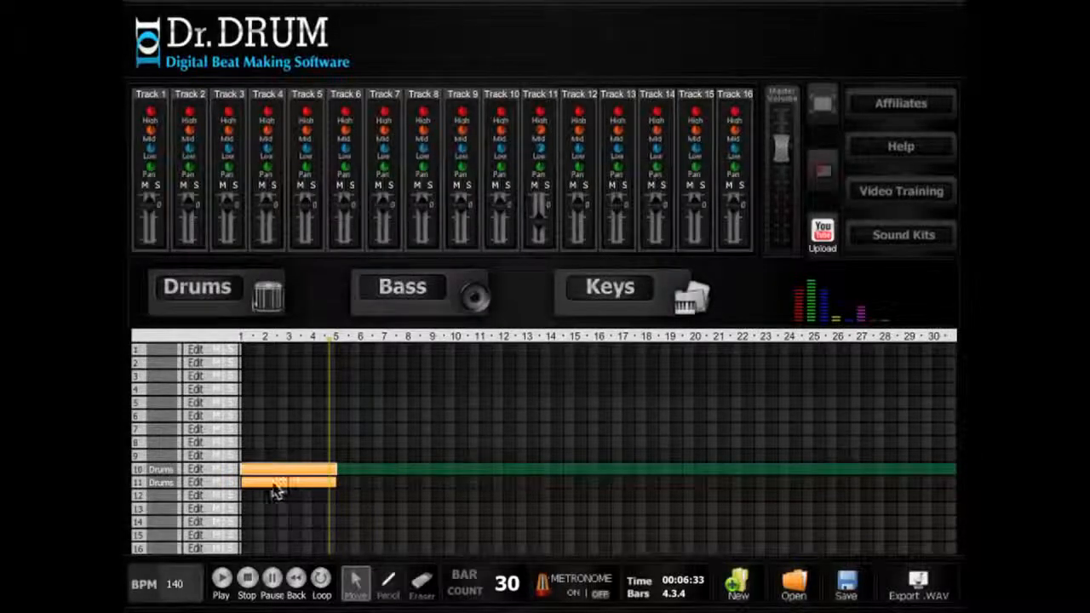
pyautogui.click(276, 482)
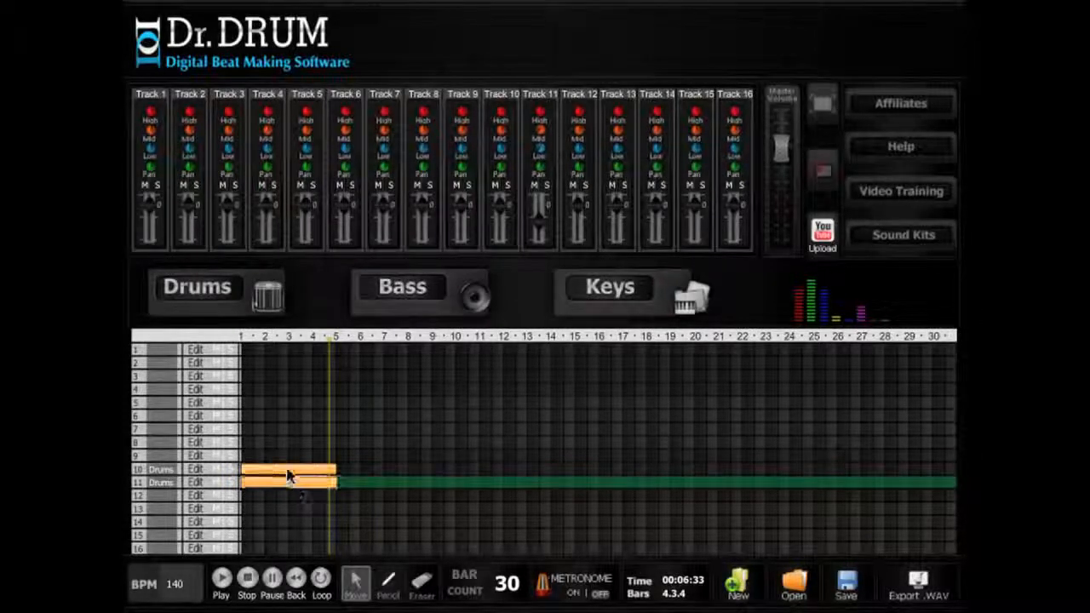
pyautogui.click(276, 473)
pyautogui.click(275, 482)
pyautogui.hotkey('ctrl', 'a')
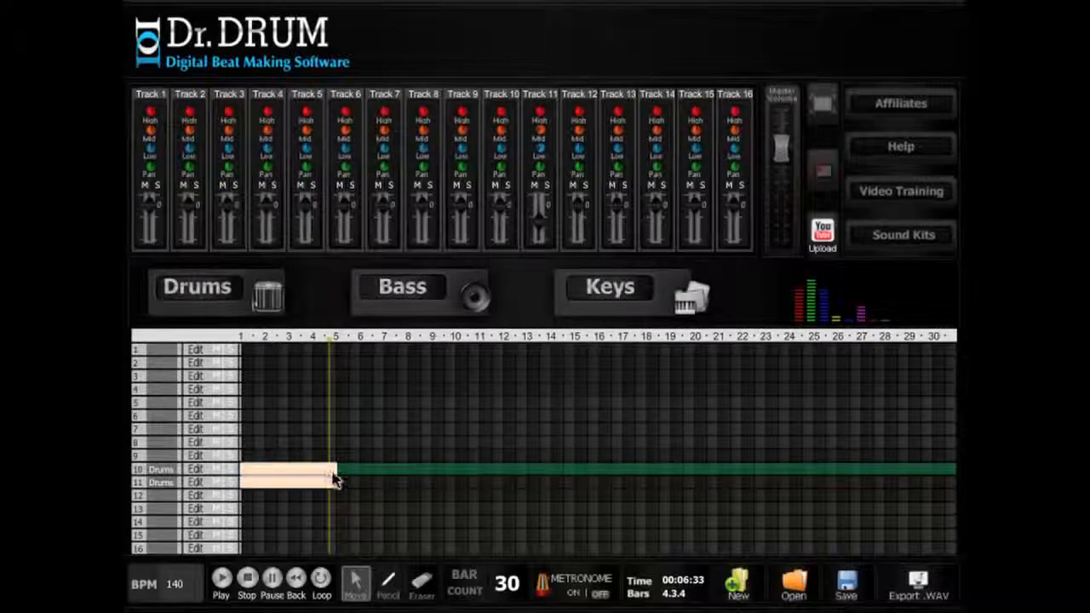
pyautogui.hotkey('ctrl', 'v')
pyautogui.click(365, 472)
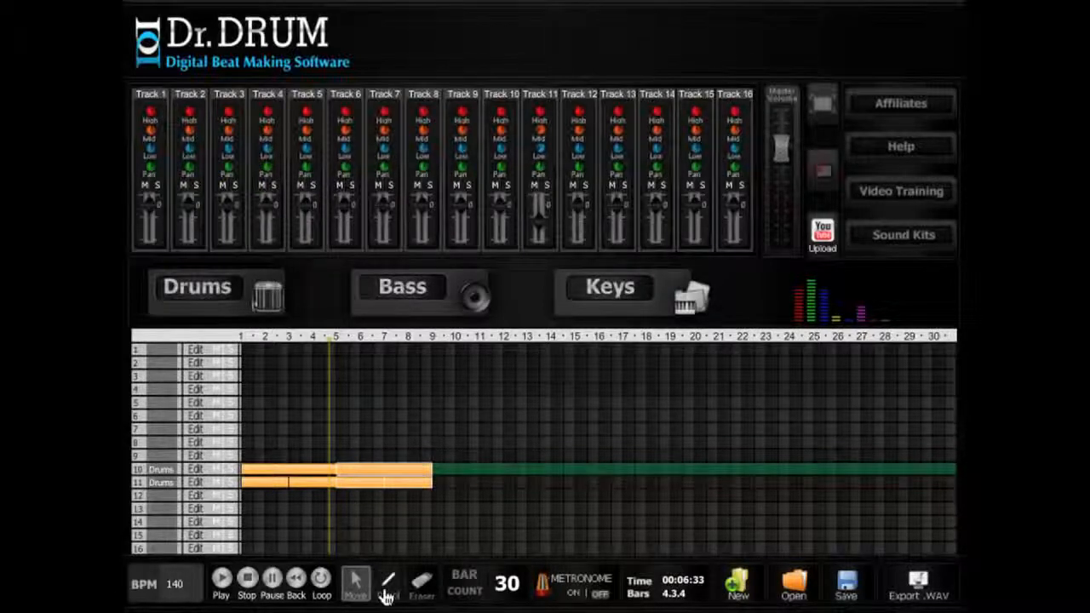
# - Draw a two-bar clip on track 12 over bars 5 and 6, and assign it the Minimal 2 drum kit
pyautogui.click(386, 596)
pyautogui.click(342, 495)
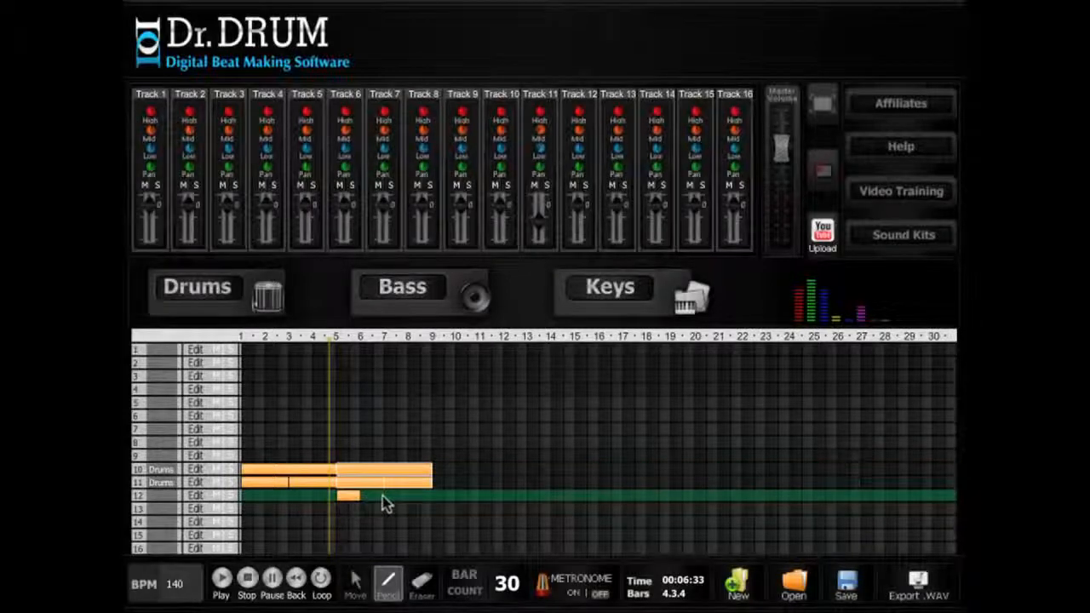
pyautogui.click(383, 497)
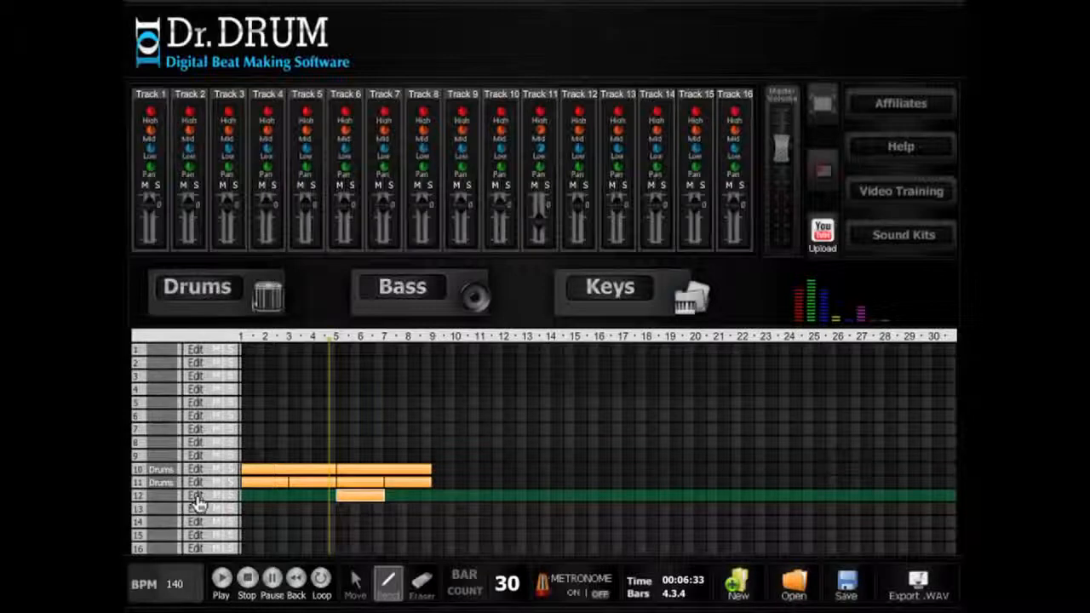
pyautogui.click(268, 295)
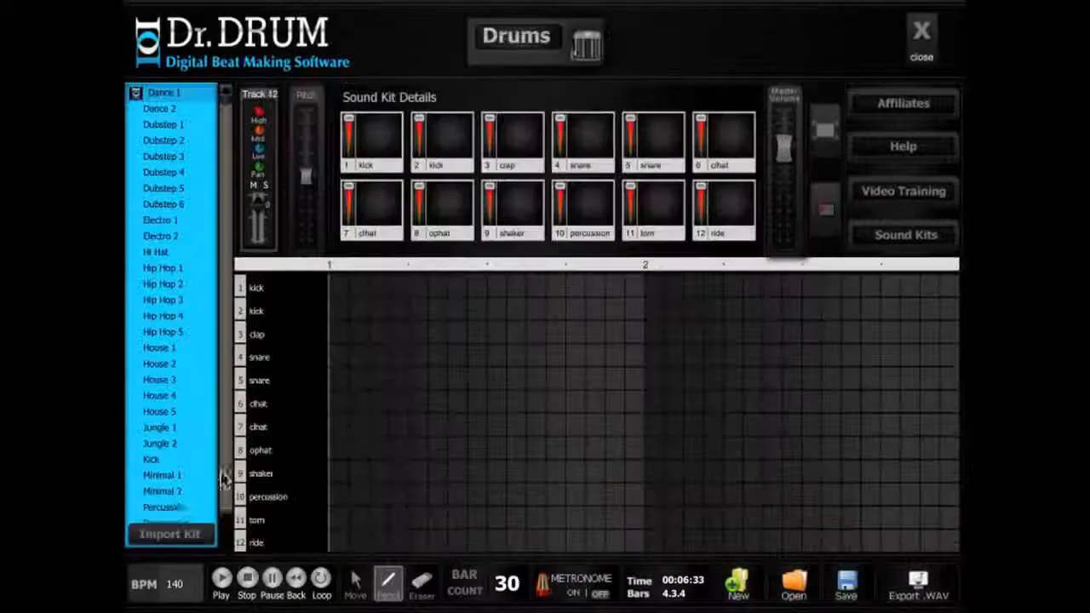
pyautogui.click(166, 492)
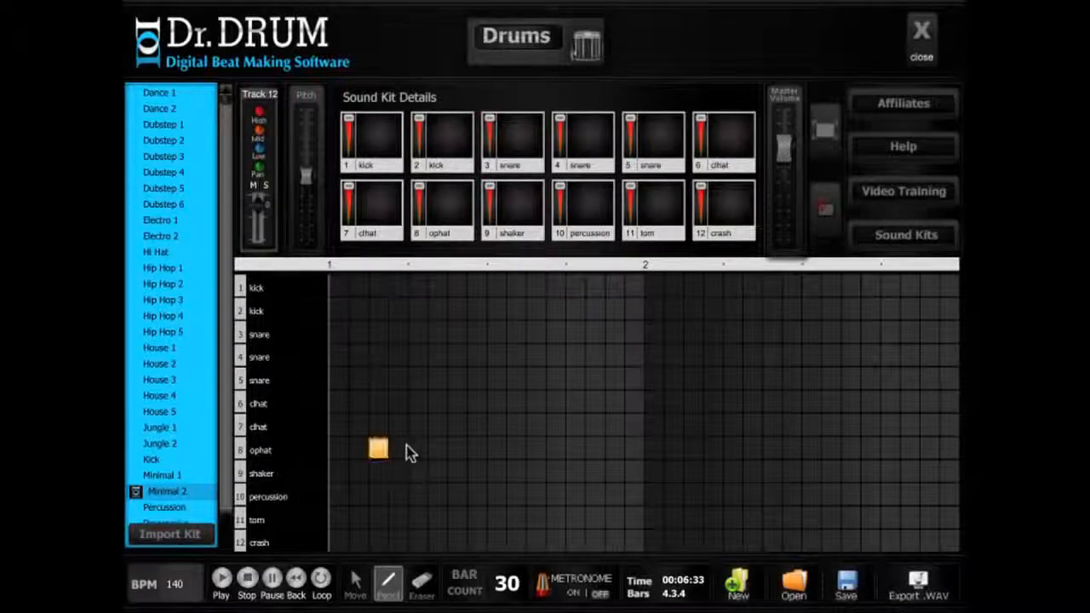
# - Place open-hat notes on every offbeat across both bars of the track 12 pattern
pyautogui.click(457, 449)
pyautogui.click(536, 449)
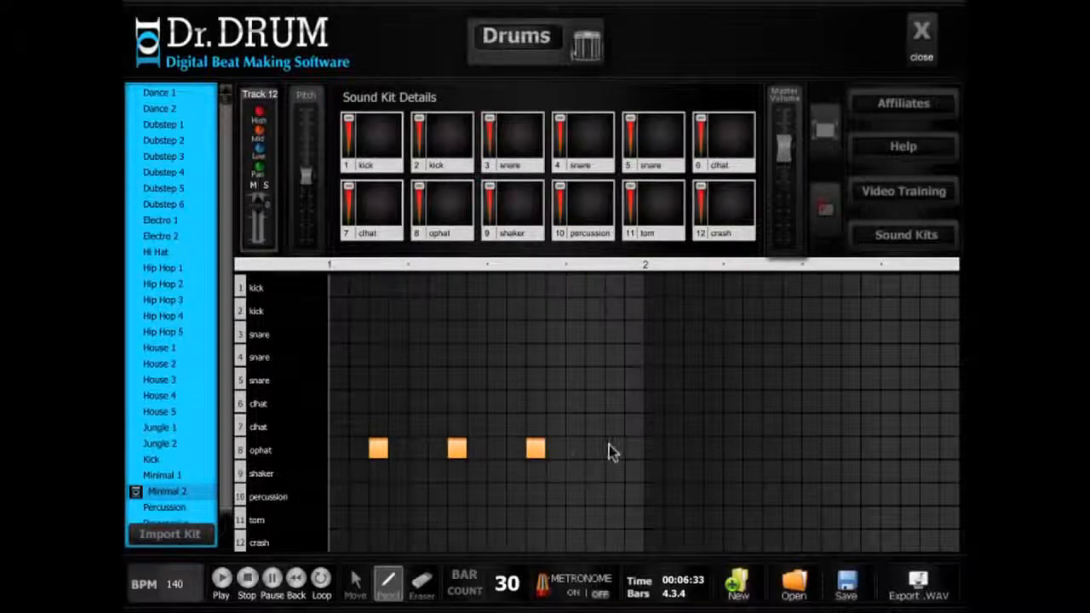
pyautogui.click(613, 448)
pyautogui.click(694, 448)
pyautogui.click(771, 449)
pyautogui.click(849, 448)
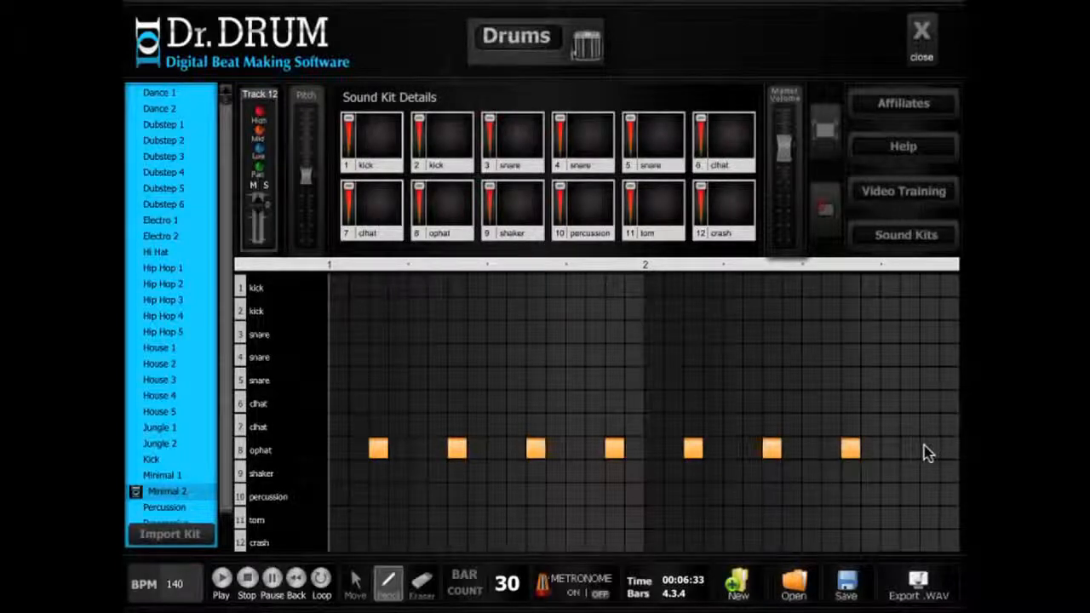
pyautogui.click(929, 450)
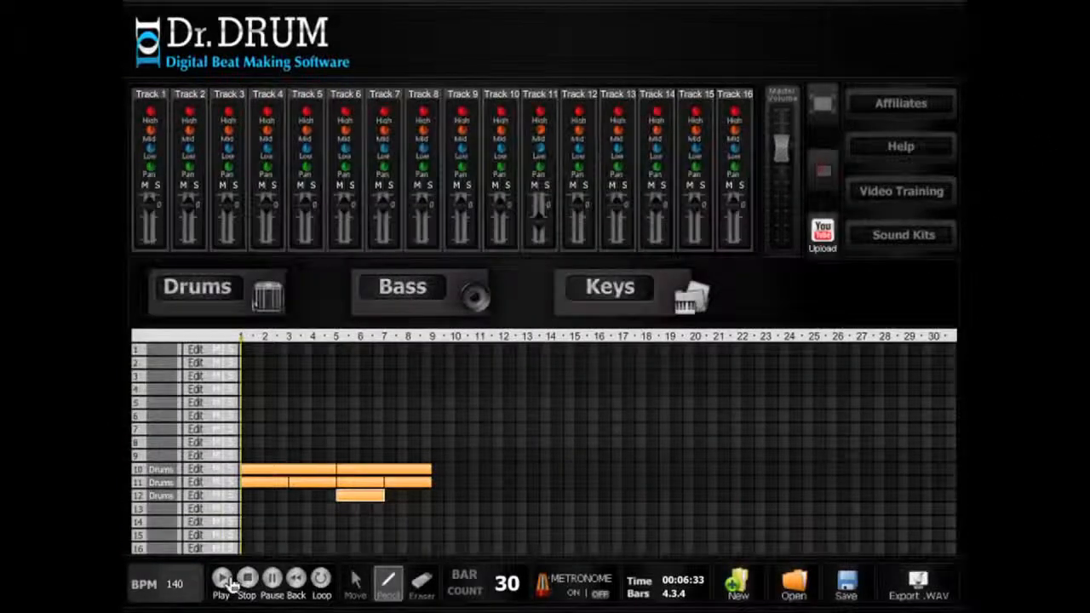
# - Set the loop to start at about bar 4, and play the beat while lowering track 12's volume
pyautogui.click(223, 581)
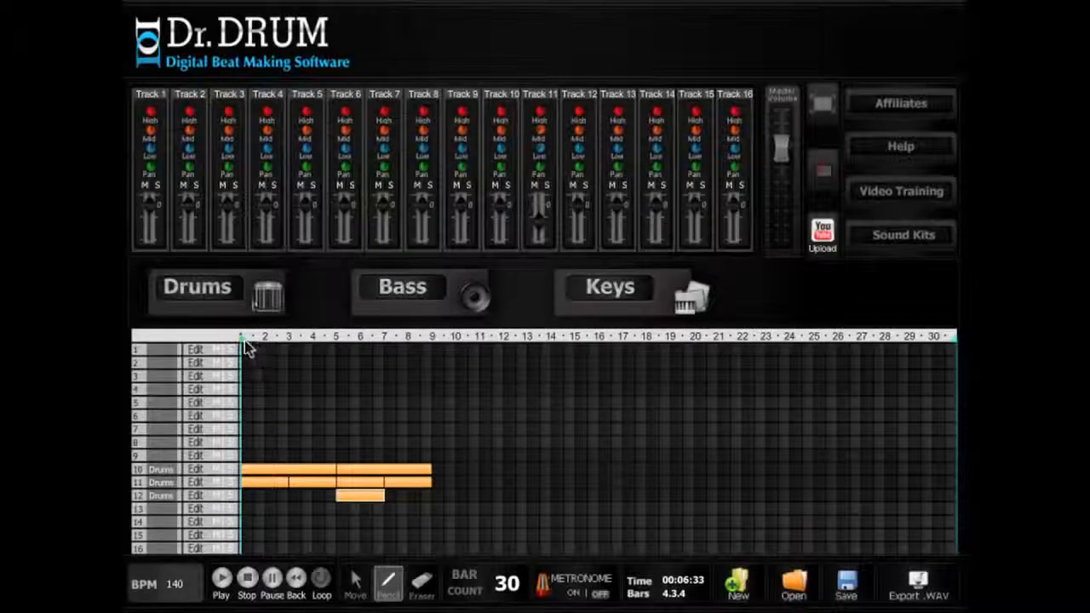
pyautogui.moveTo(245, 346); pyautogui.dragTo(318, 347)
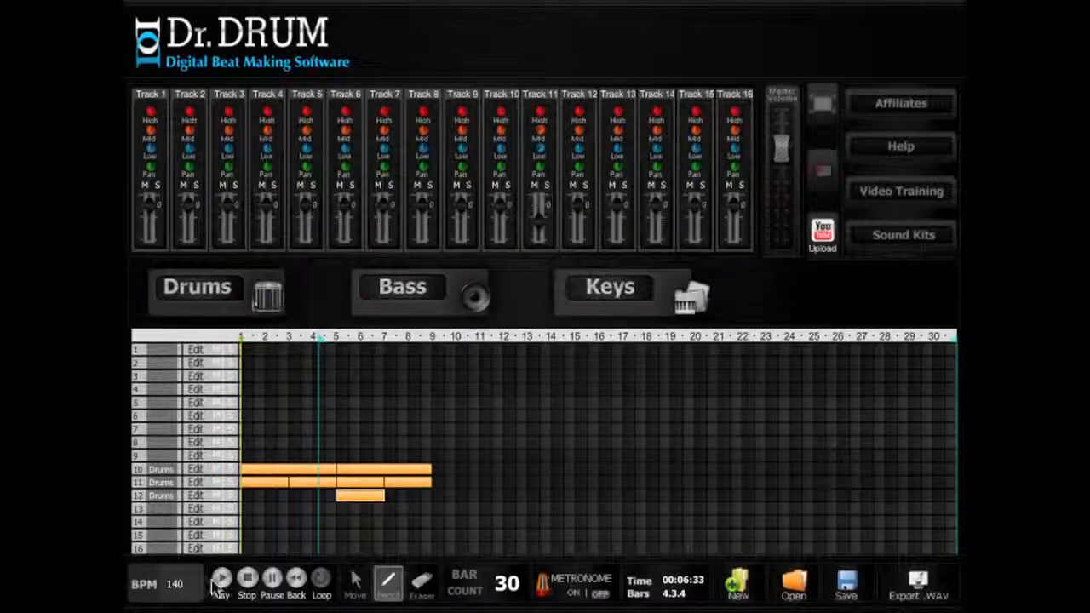
pyautogui.click(221, 582)
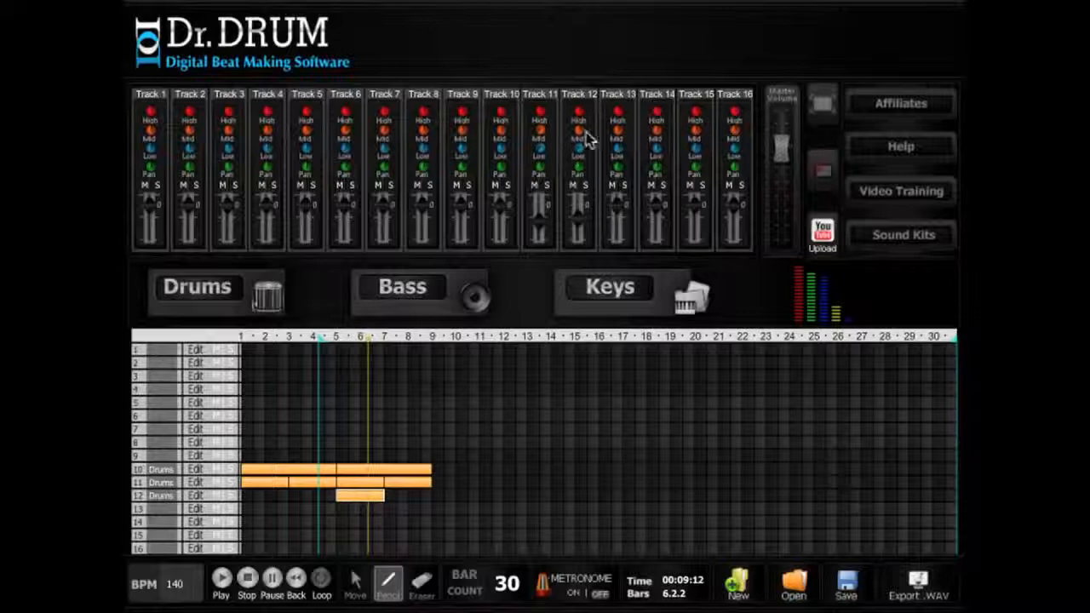
pyautogui.click(223, 578)
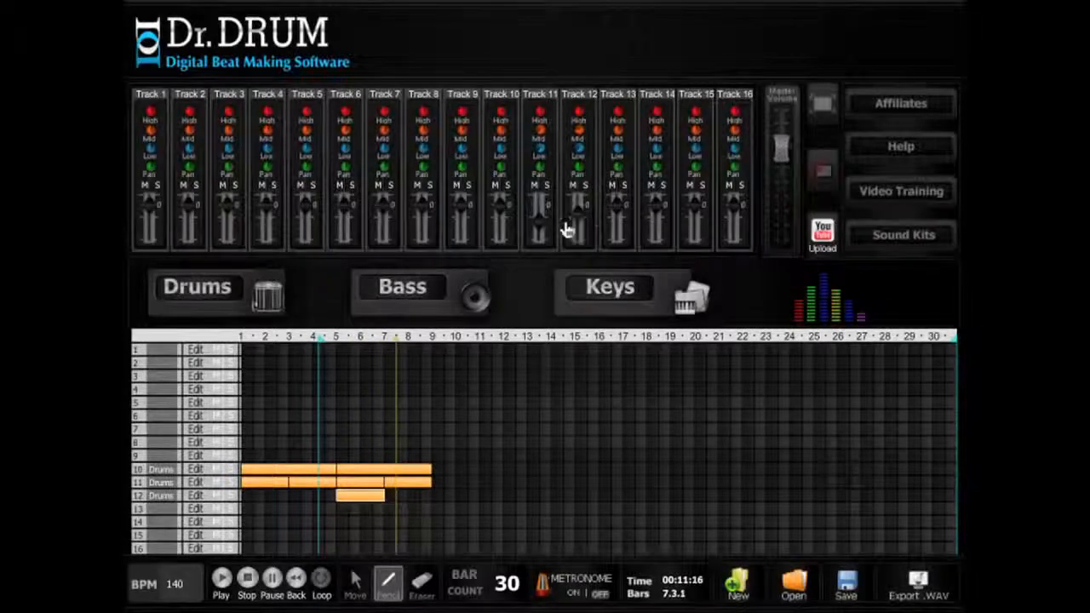
# - Duplicate the track 12 open-hat clip into bars 7 and 8
pyautogui.click(356, 582)
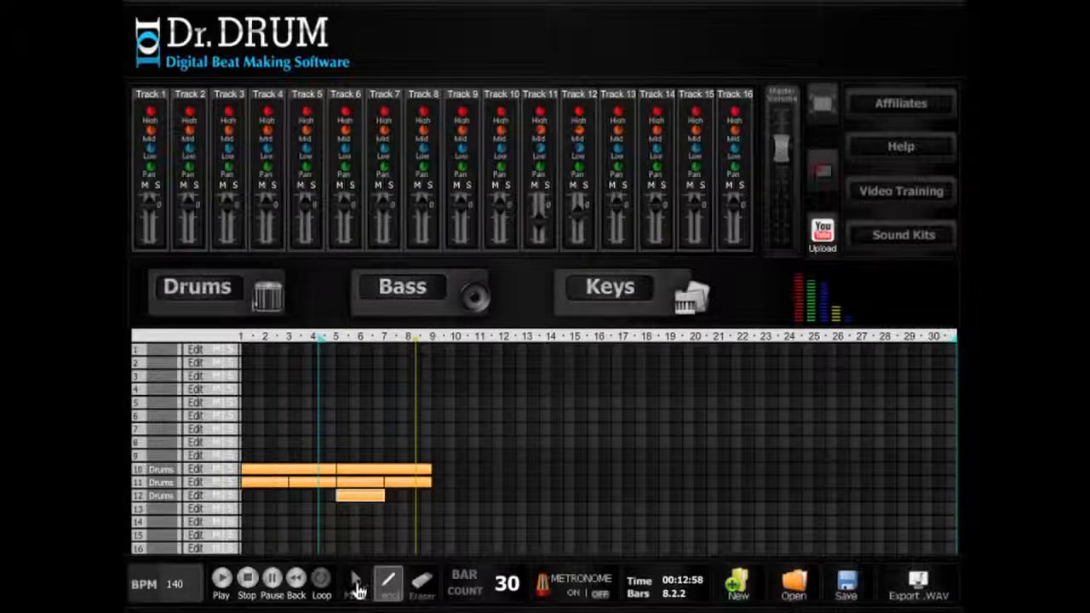
pyautogui.moveTo(357, 505); pyautogui.dragTo(397, 499)
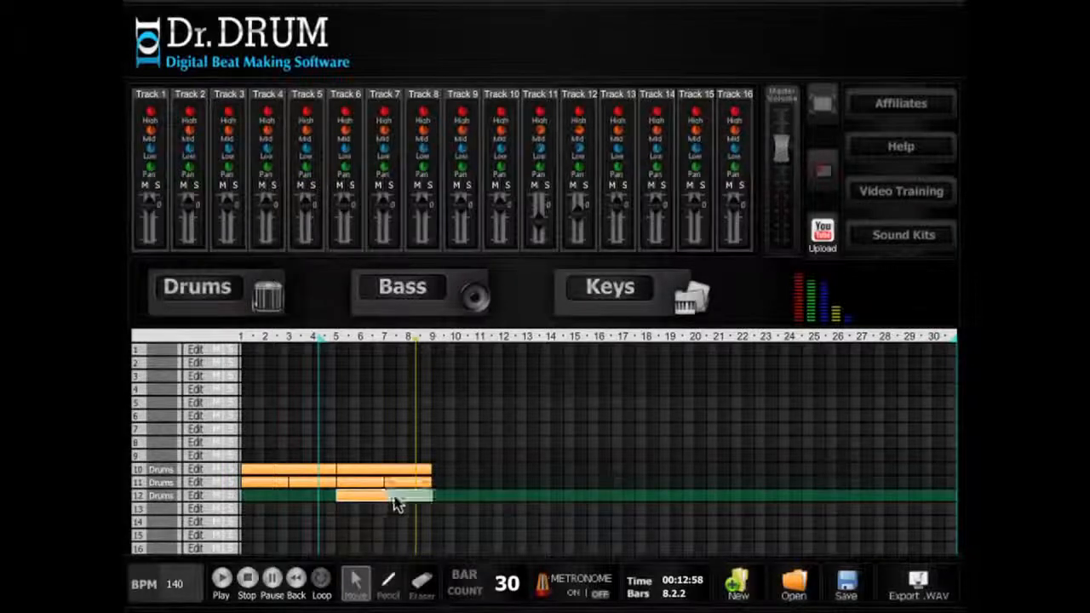
# - Draw a one-bar clip on track 16 at bar 5, and assign it the Hip Hop 1 drum kit
pyautogui.click(385, 585)
pyautogui.click(345, 549)
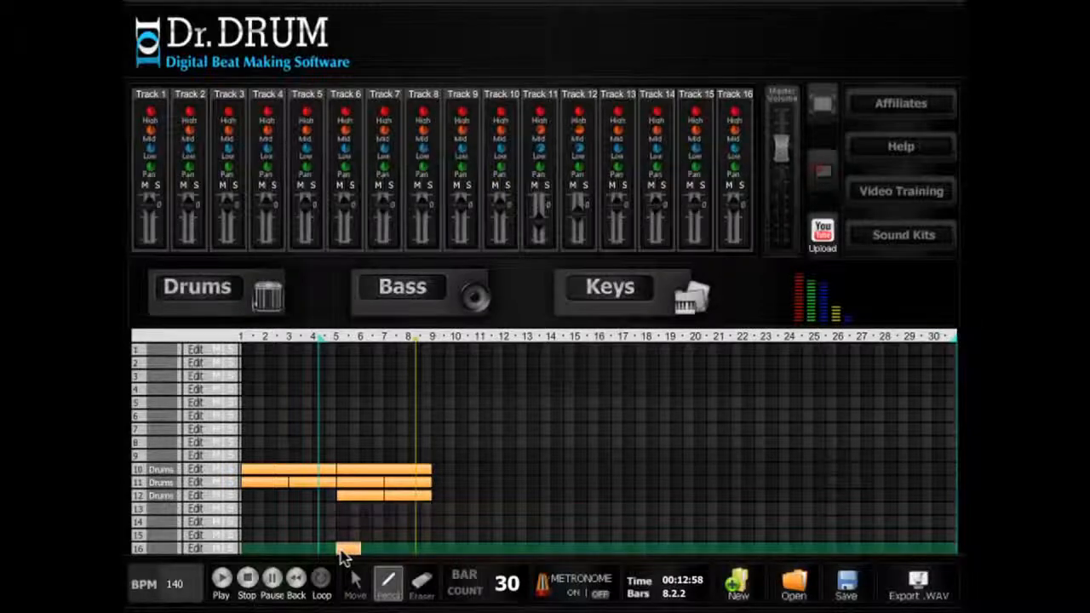
pyautogui.click(269, 298)
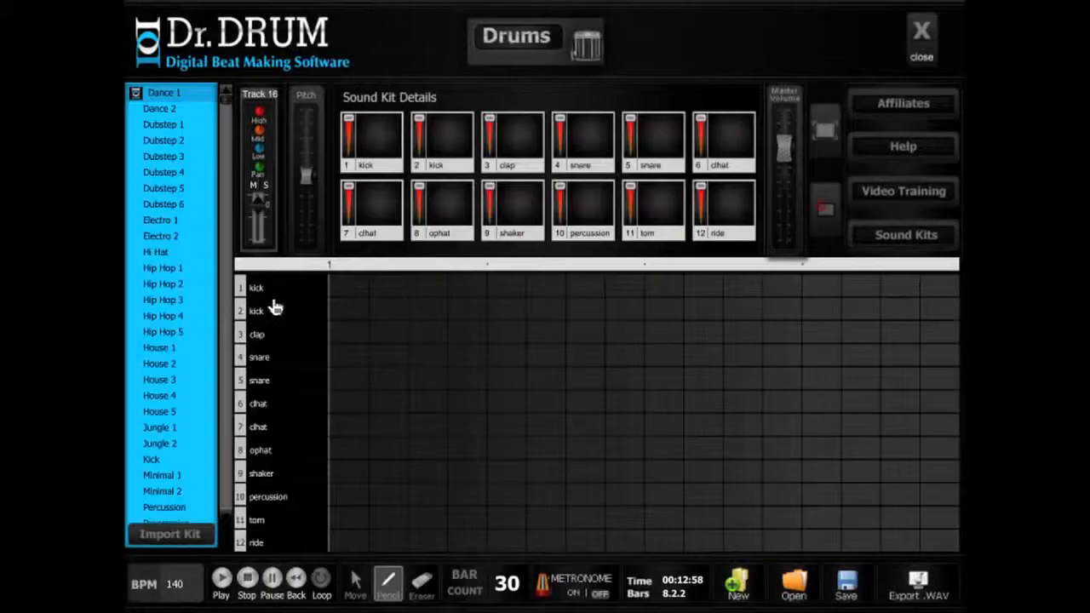
pyautogui.click(167, 269)
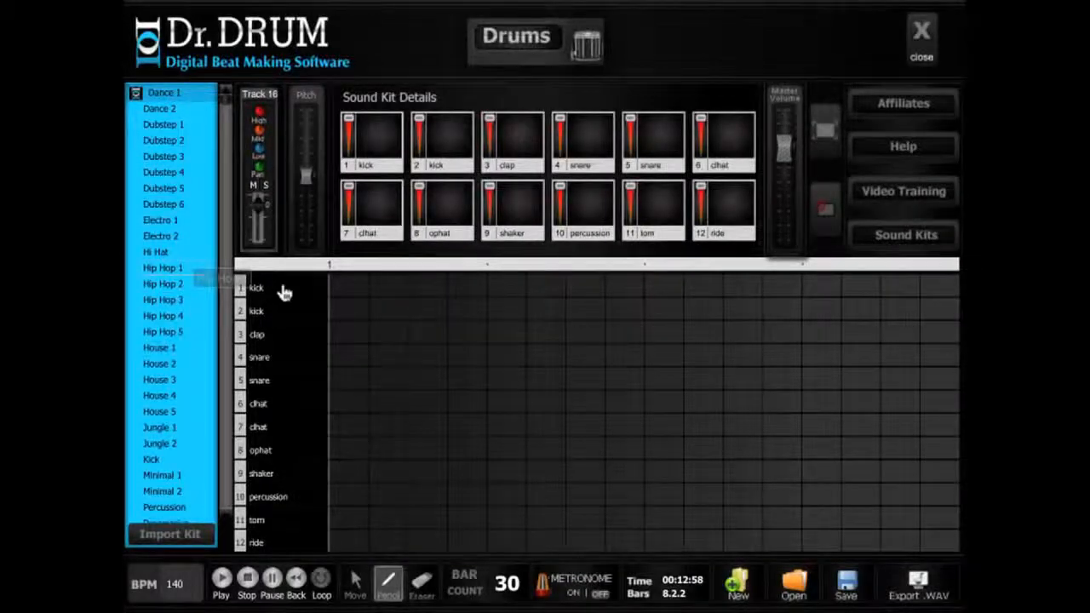
# - Place a crash note on the first step of the track 16 pattern, leaving out any kick note
pyautogui.click(350, 289)
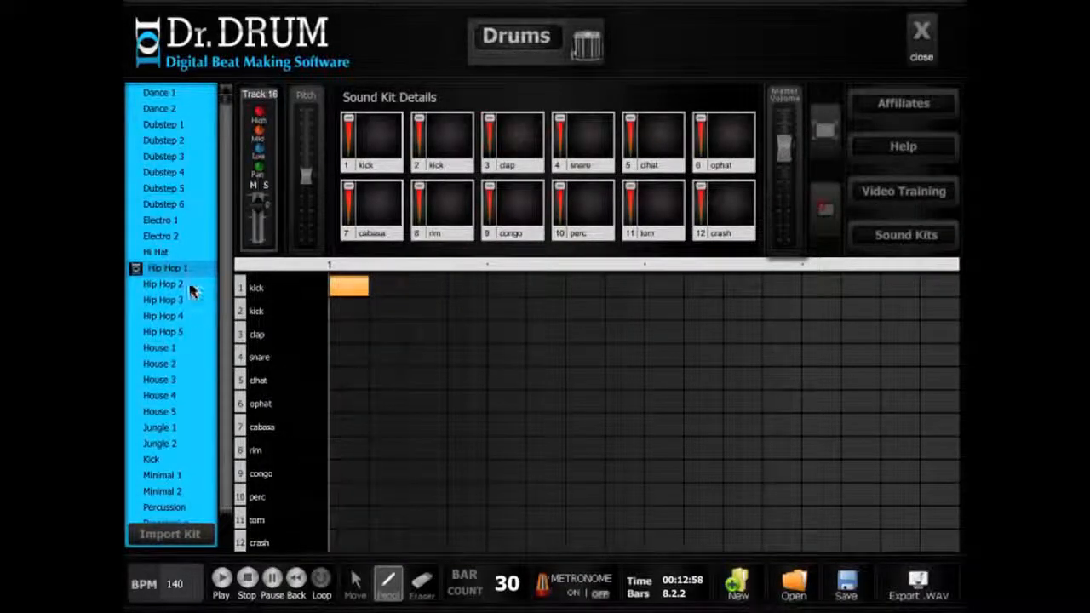
pyautogui.click(345, 543)
pyautogui.click(422, 583)
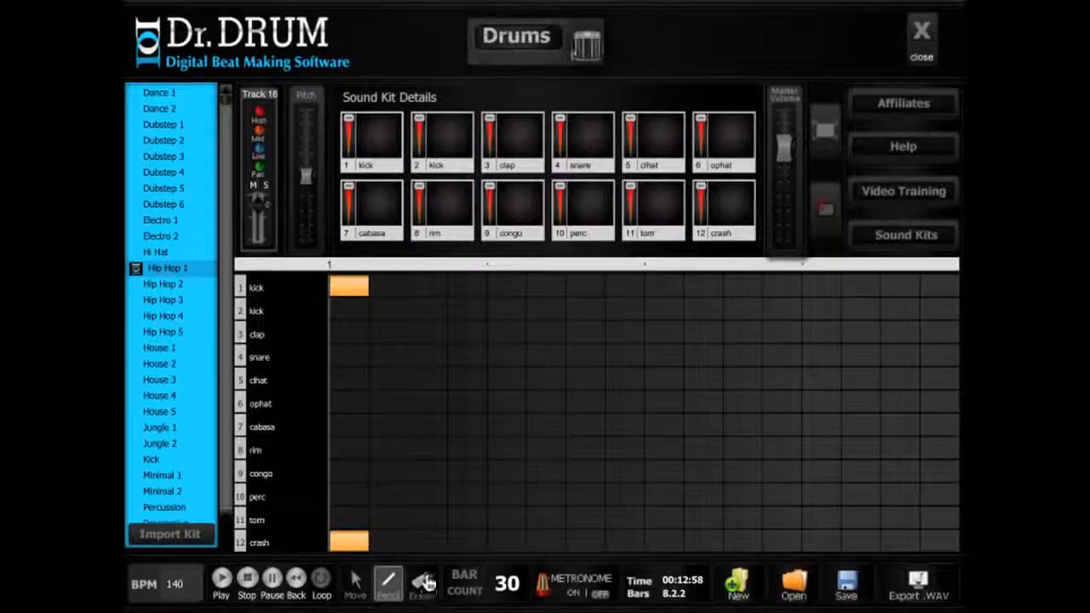
pyautogui.click(355, 292)
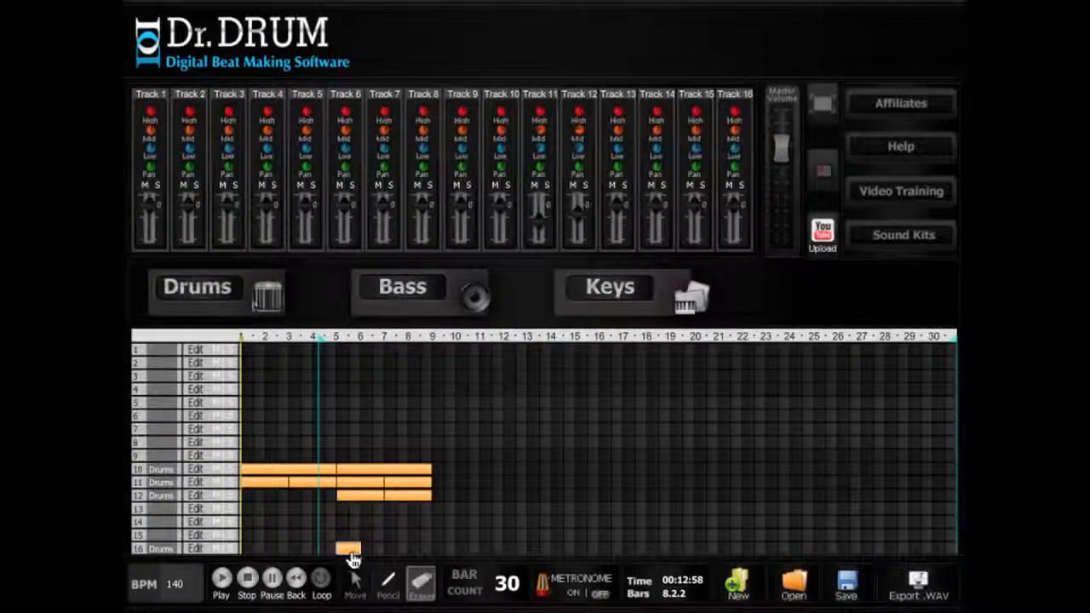
# - Copy the track 16 clip to track 15 at bar 5, and erase the crash note from the copy
pyautogui.click(355, 584)
pyautogui.moveTo(346, 547); pyautogui.dragTo(345, 536)
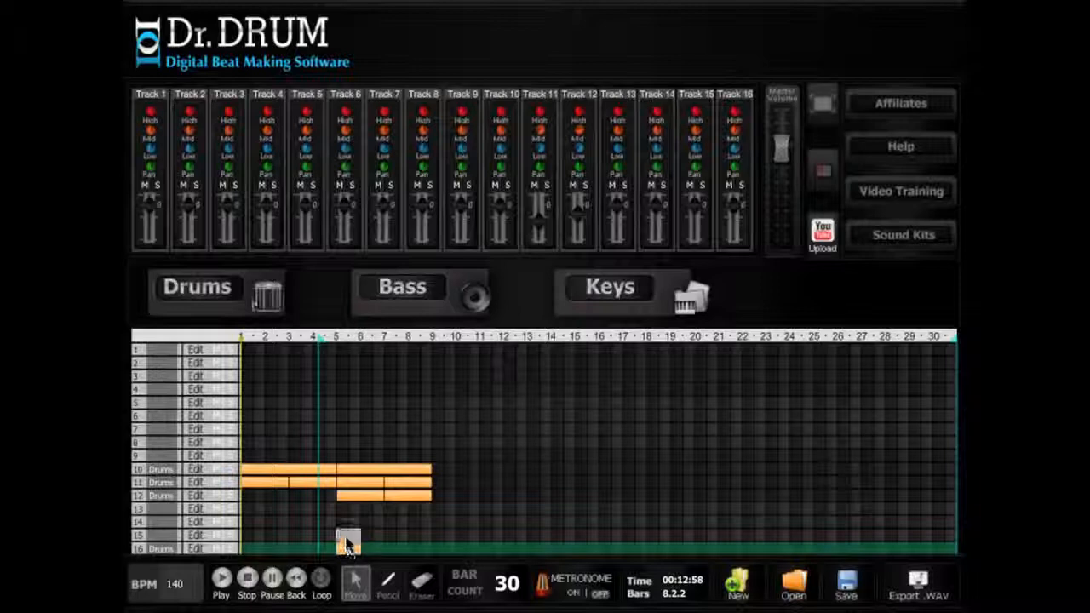
pyautogui.click(193, 537)
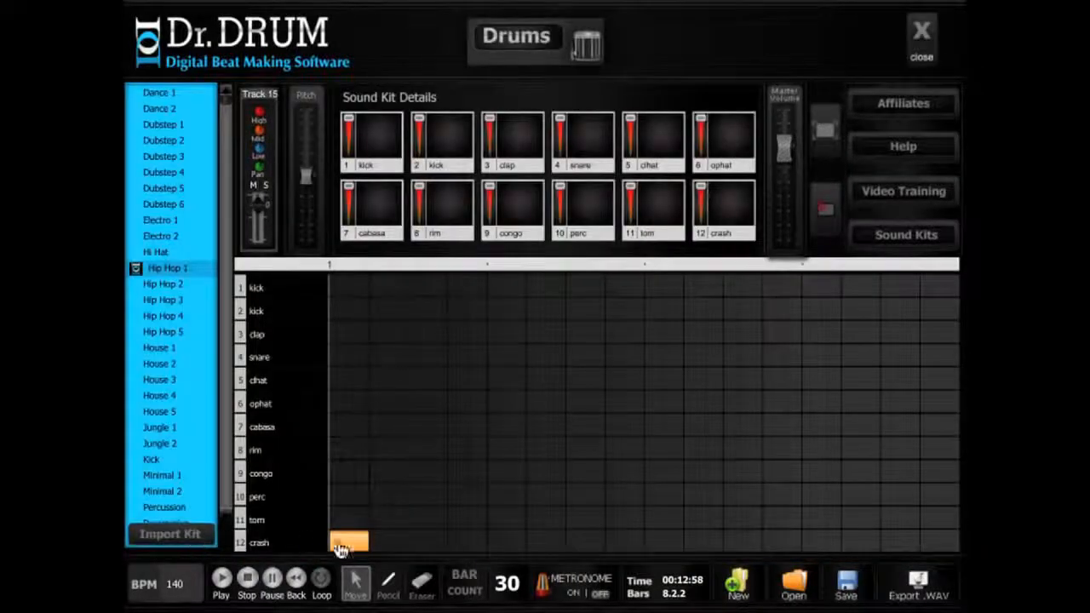
pyautogui.click(421, 585)
pyautogui.click(354, 547)
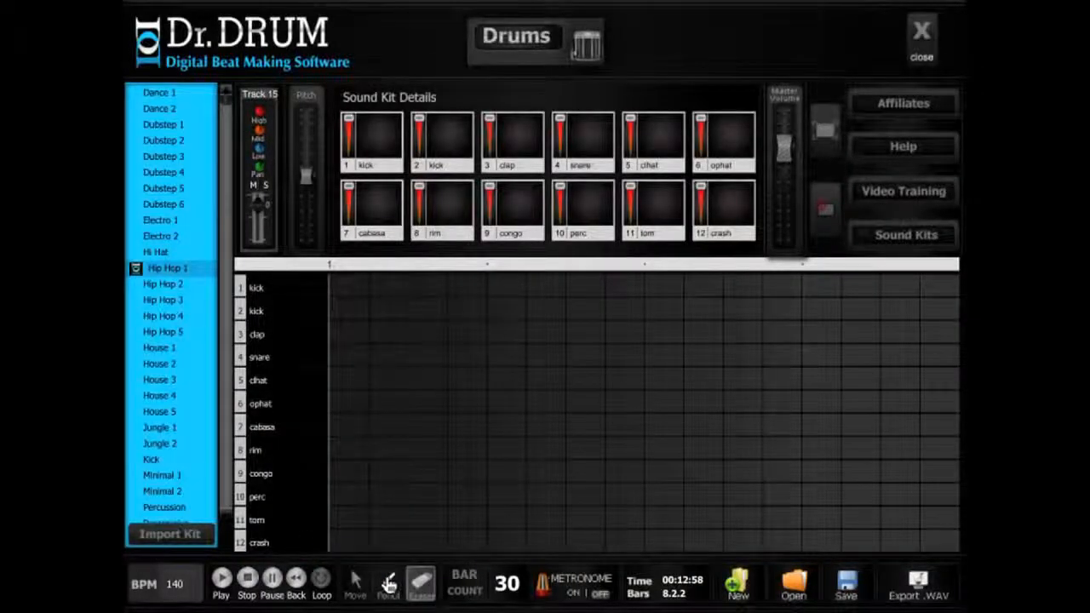
# - Place open-hat notes on the second and fifth steps of the track 15 pattern, and return to the arrangement
pyautogui.click(388, 584)
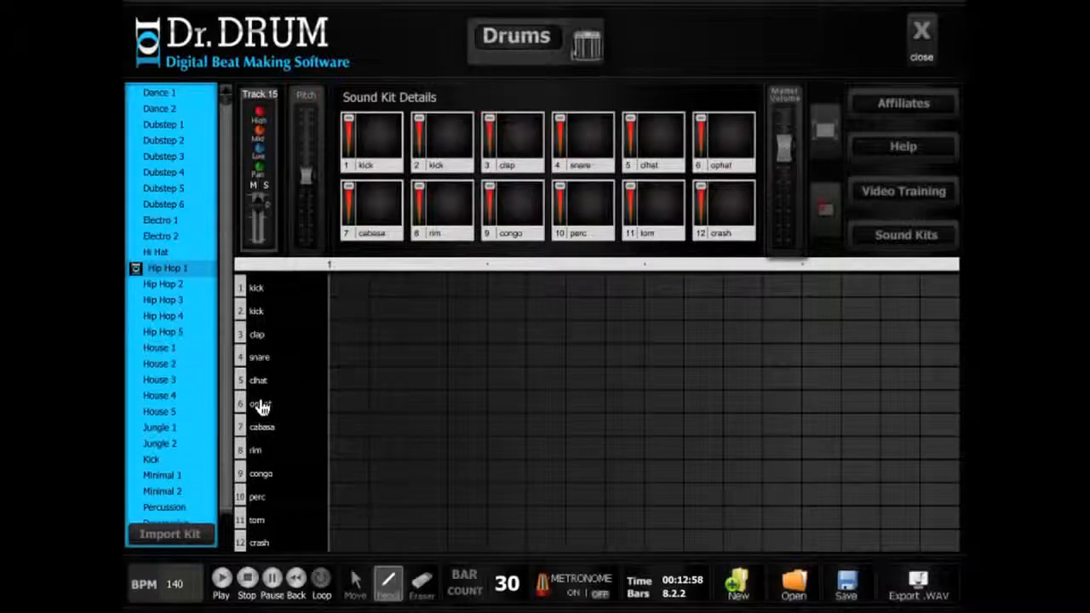
pyautogui.click(388, 405)
pyautogui.click(511, 405)
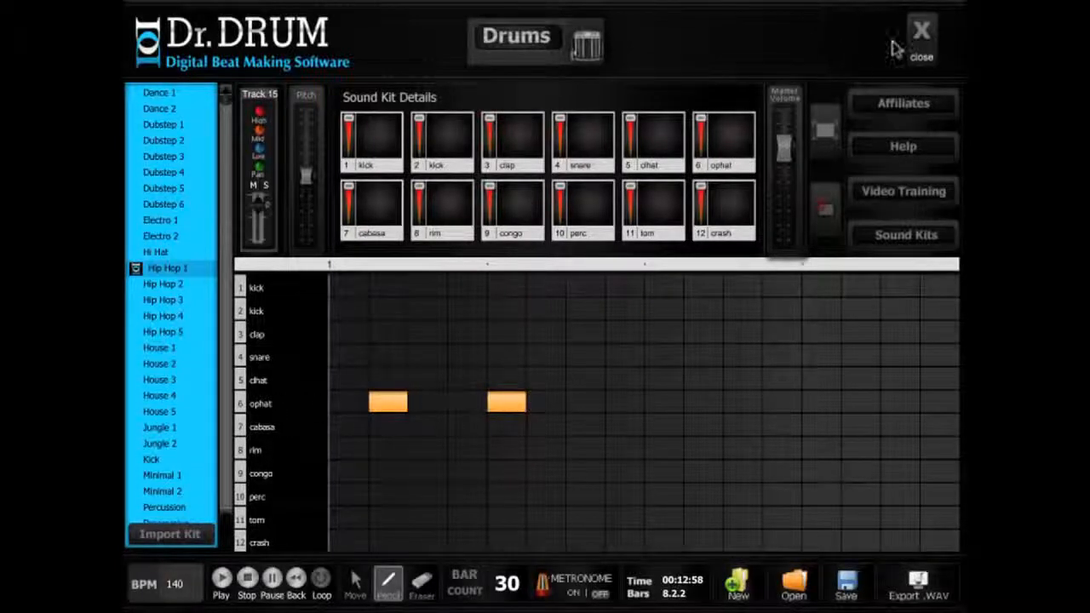
pyautogui.click(920, 38)
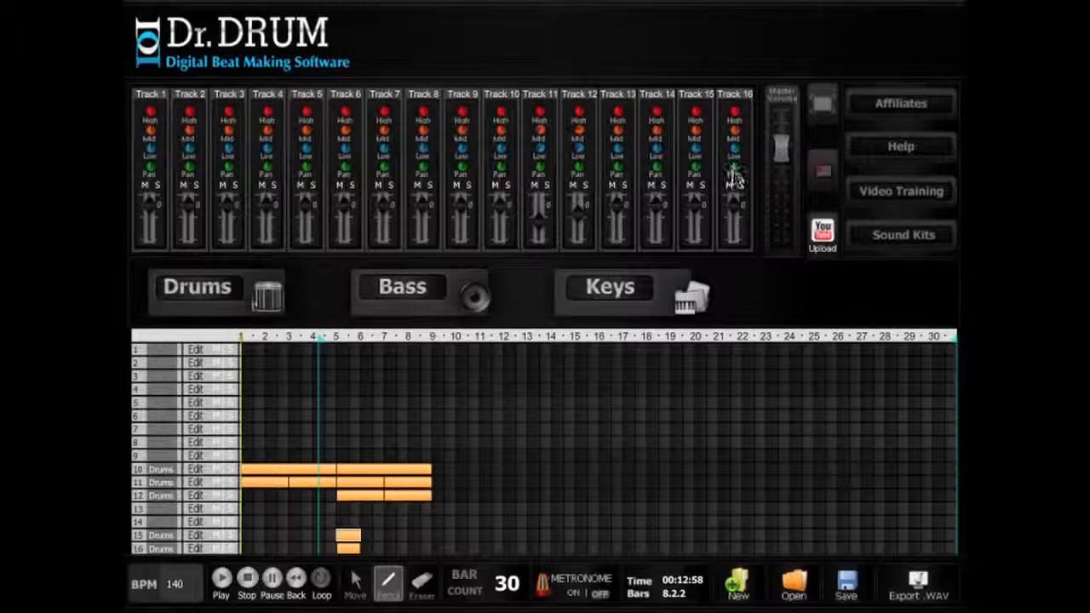
# - Lower track 16's volume, and play the beat through bar 5 to check the new layers
pyautogui.click(734, 223)
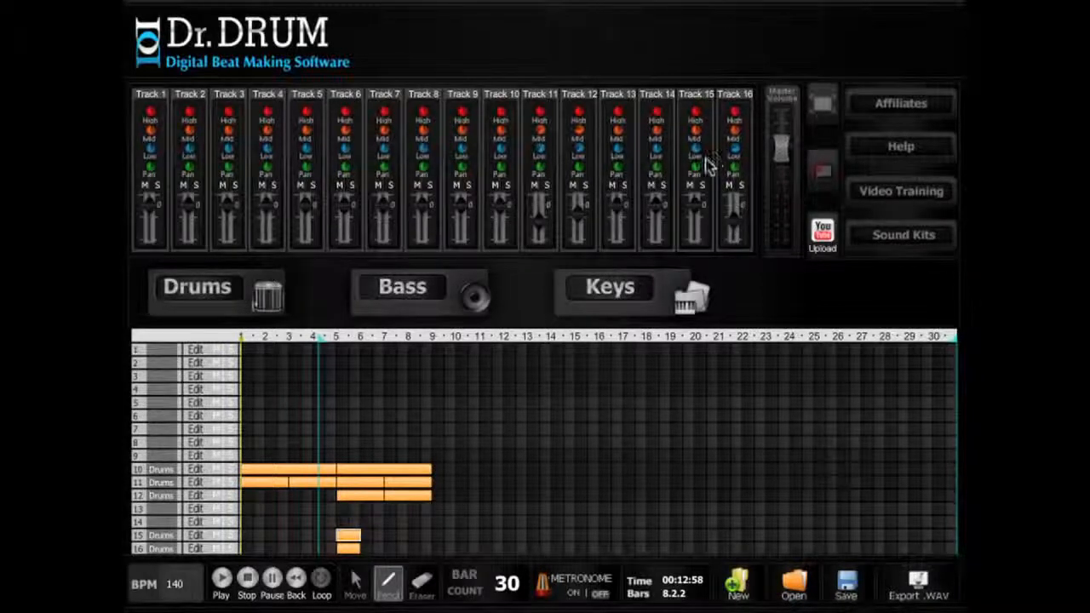
pyautogui.click(224, 579)
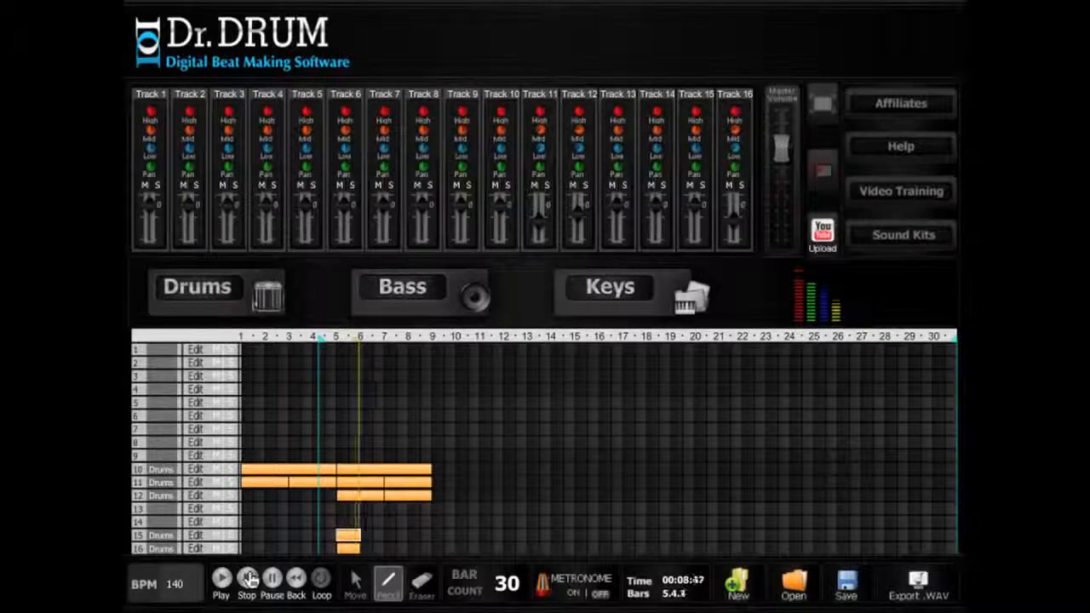
pyautogui.click(249, 580)
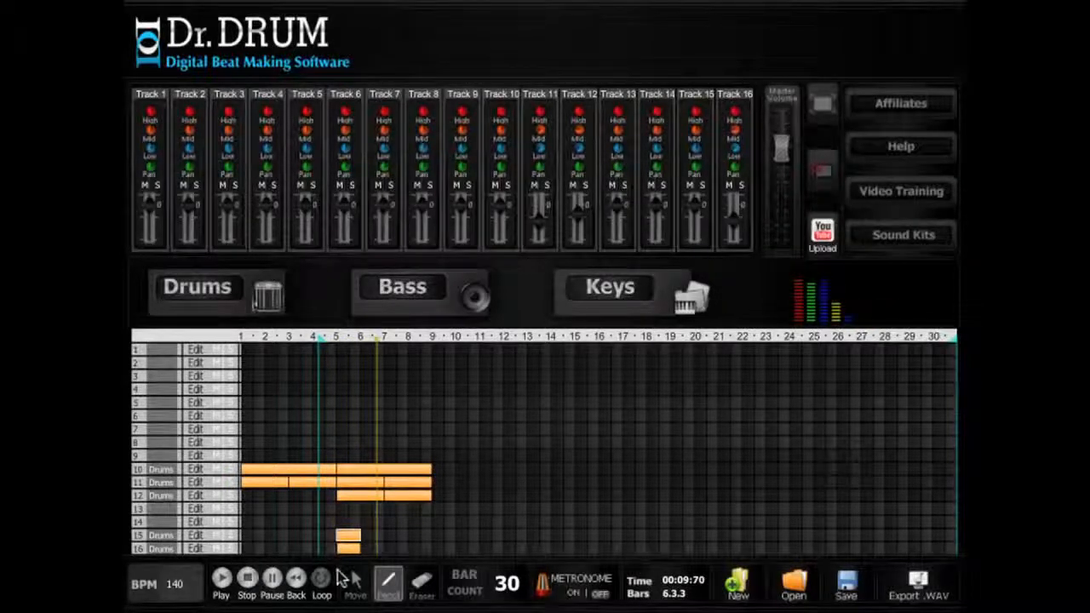
# - Move the track 15 clip to bar 6, and play the beat
pyautogui.click(347, 536)
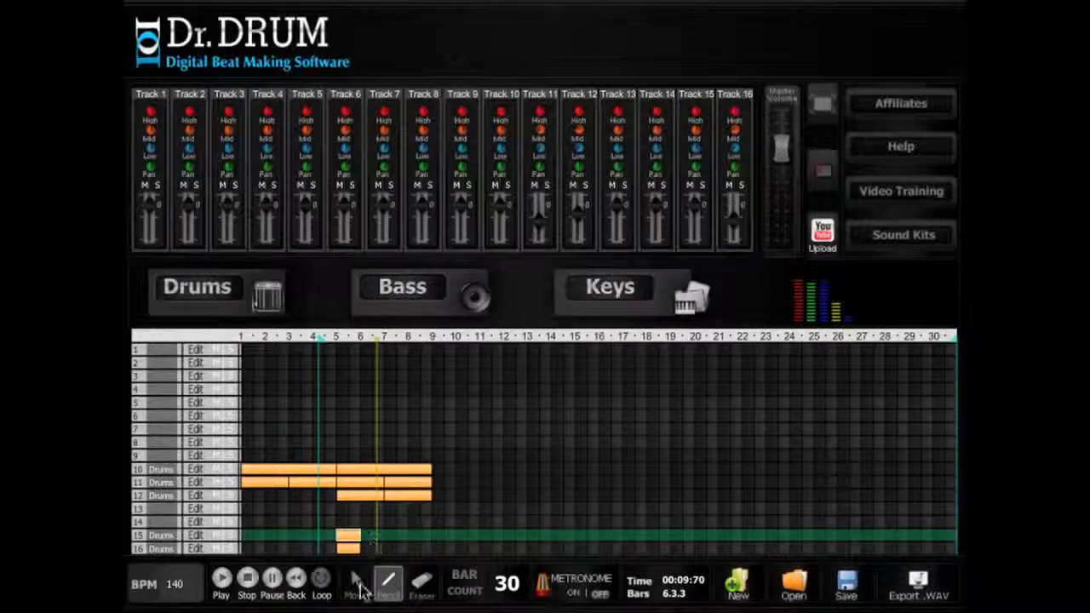
pyautogui.click(356, 581)
pyautogui.moveTo(350, 536); pyautogui.dragTo(372, 536)
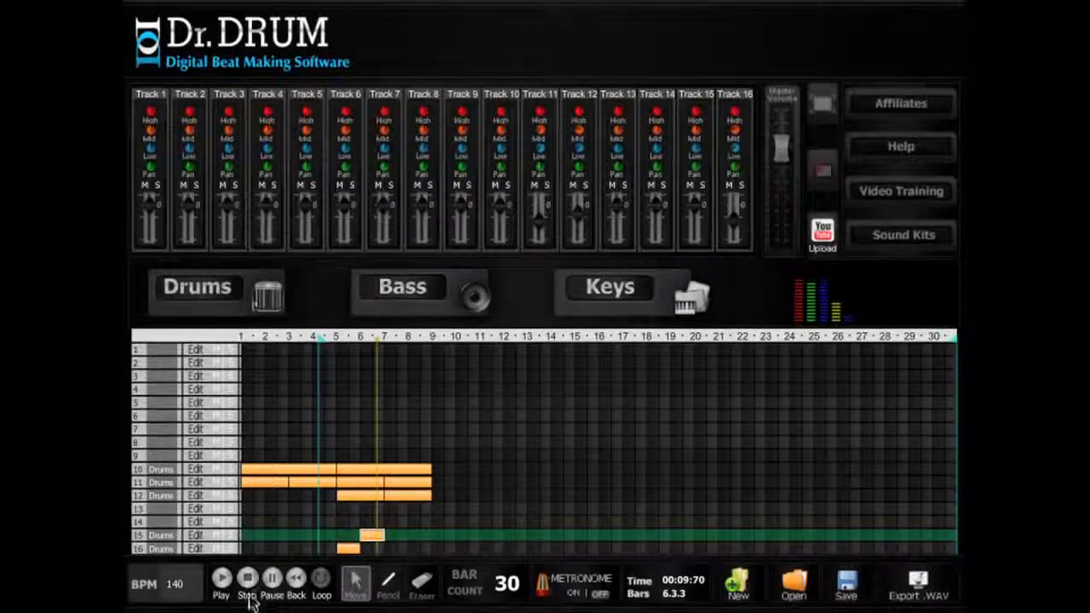
pyautogui.click(222, 580)
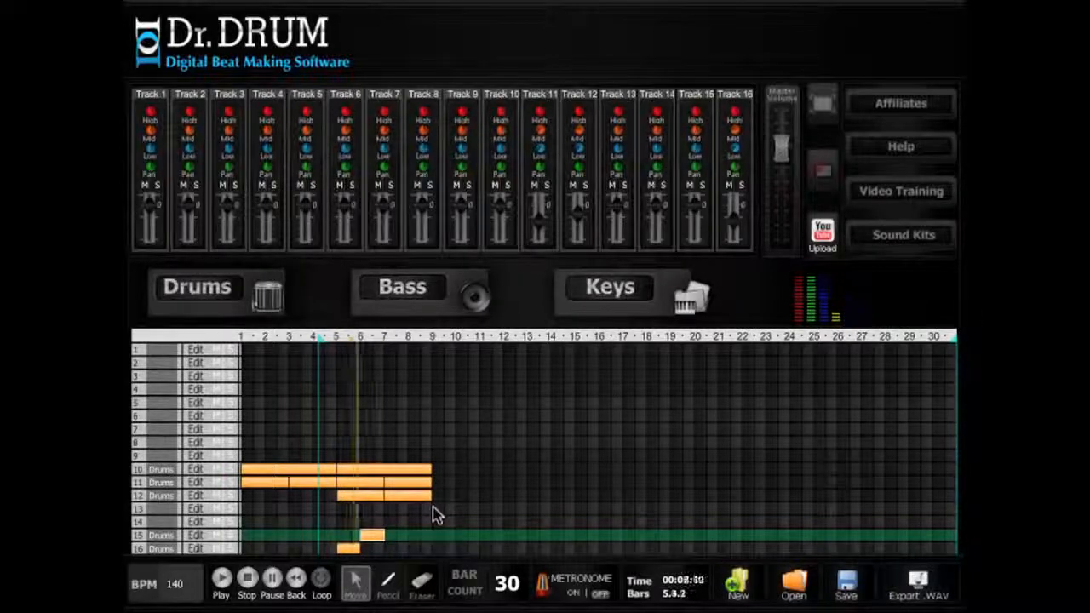
# - Add a third open-hat note on the eighth step of the track 15 pattern, and play the beat
pyautogui.click(198, 536)
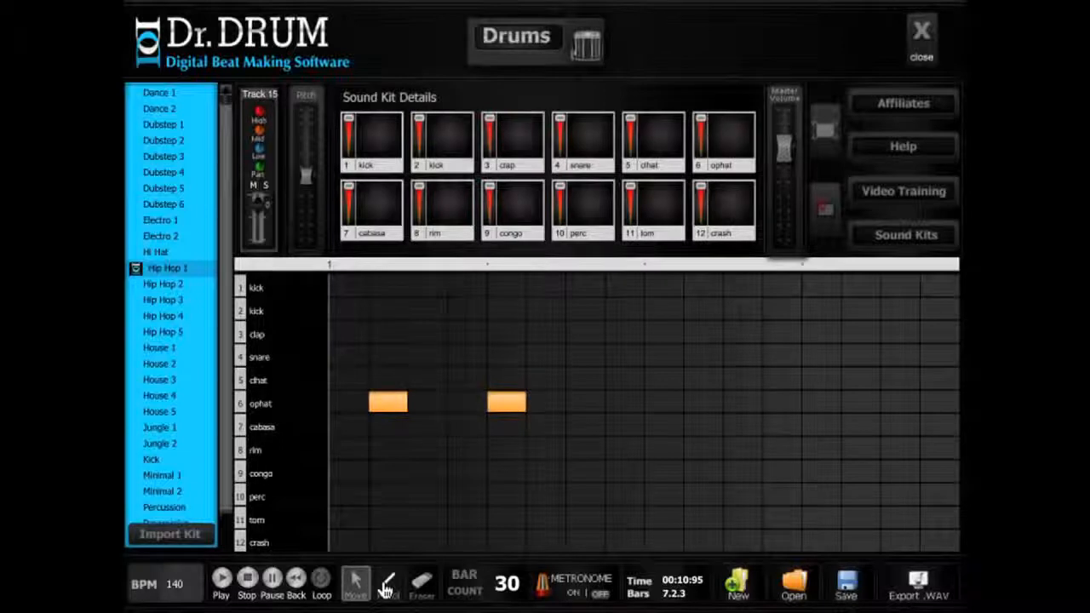
pyautogui.click(626, 401)
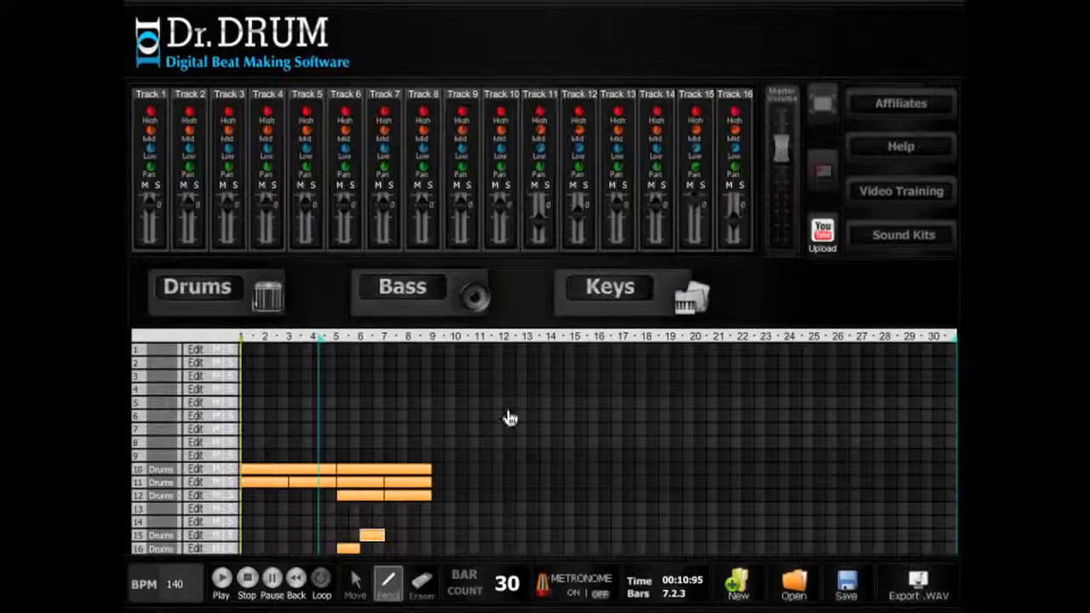
pyautogui.click(221, 579)
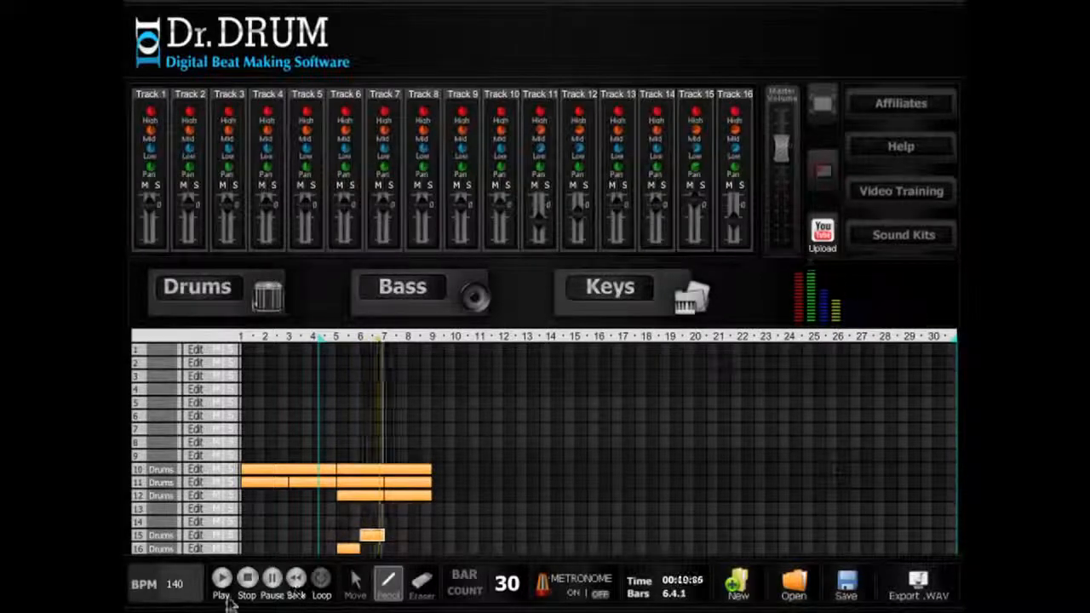
pyautogui.click(250, 581)
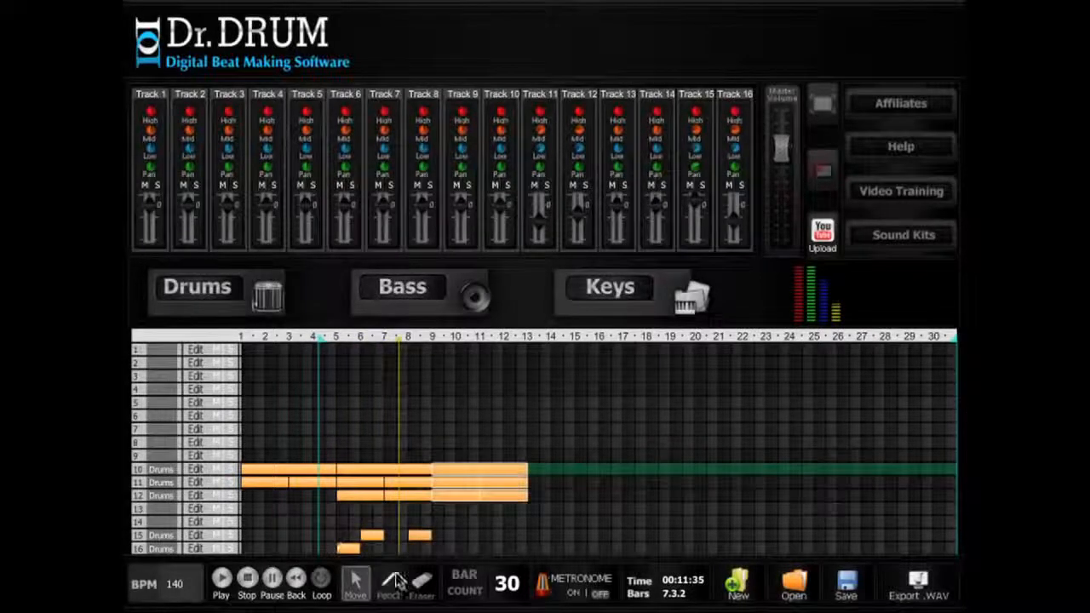
# - Draw a four-bar clip on track 13 over bars 5 to 8, and open its drum pattern for editing
pyautogui.click(394, 580)
pyautogui.moveTo(344, 510); pyautogui.dragTo(420, 514)
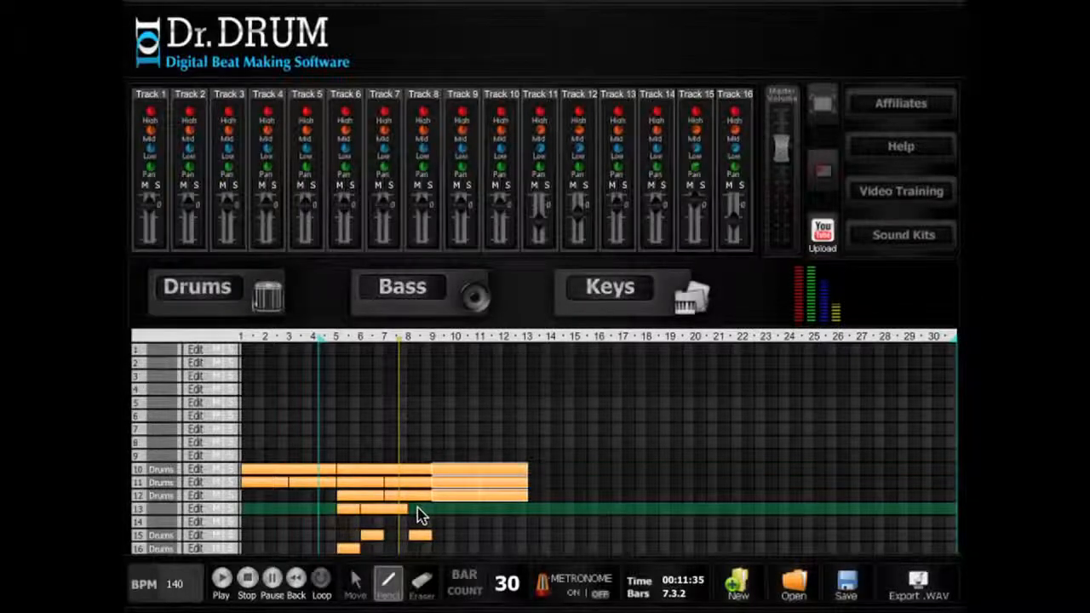
pyautogui.click(432, 509)
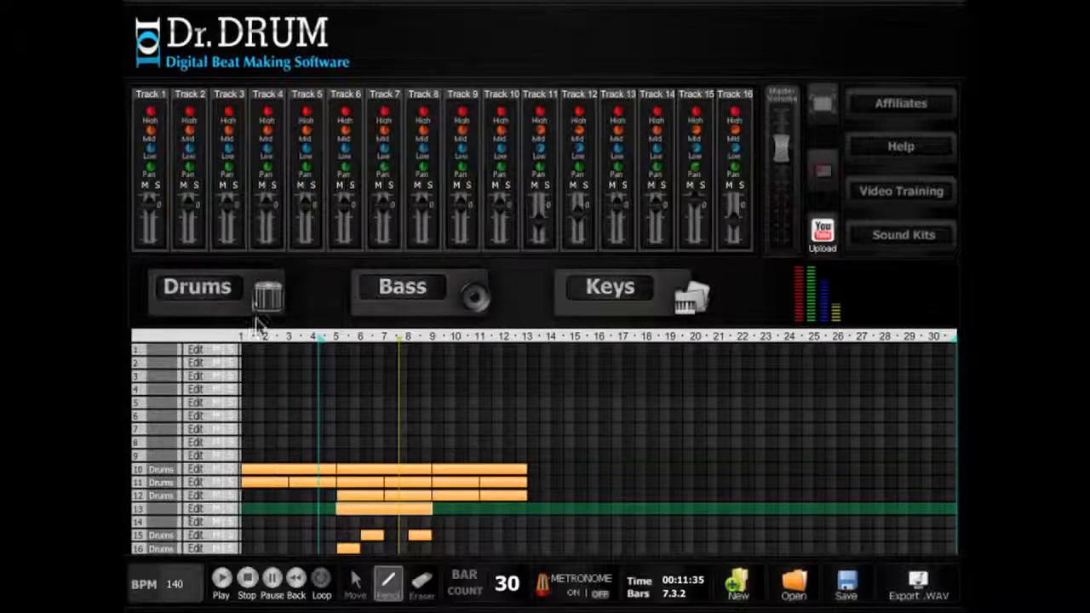
pyautogui.click(195, 508)
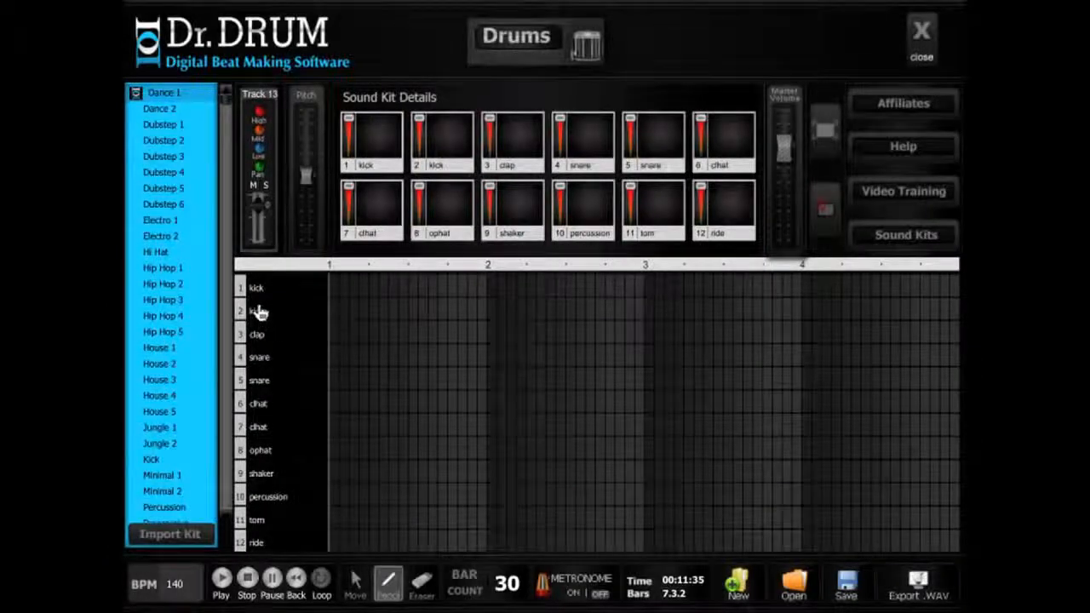